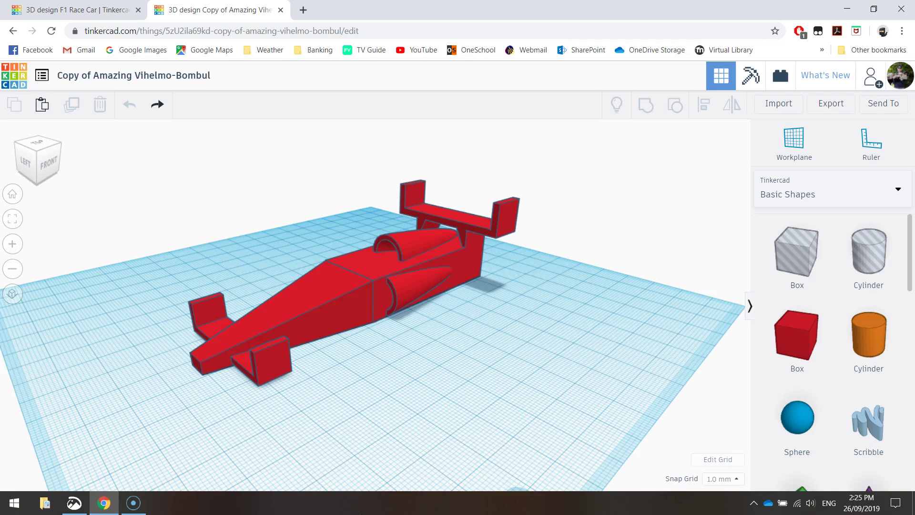
Step: Place a solid cylinder on the workplane beside the car body and rotate it onto its side
{"action": "right_click_drag", "start_coordinate": [171, 293], "coordinate": [228, 262]}
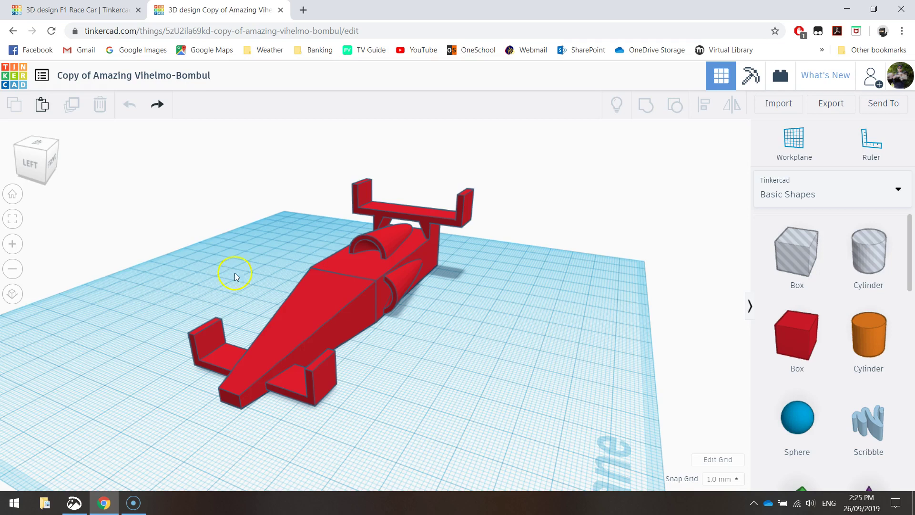
{"action": "mouse_move", "coordinate": [405, 398]}
{"action": "right_mouse_down"}
{"action": "mouse_move", "coordinate": [384, 388]}
{"action": "mouse_move", "coordinate": [377, 395]}
{"action": "mouse_move", "coordinate": [420, 394]}
{"action": "right_mouse_up"}
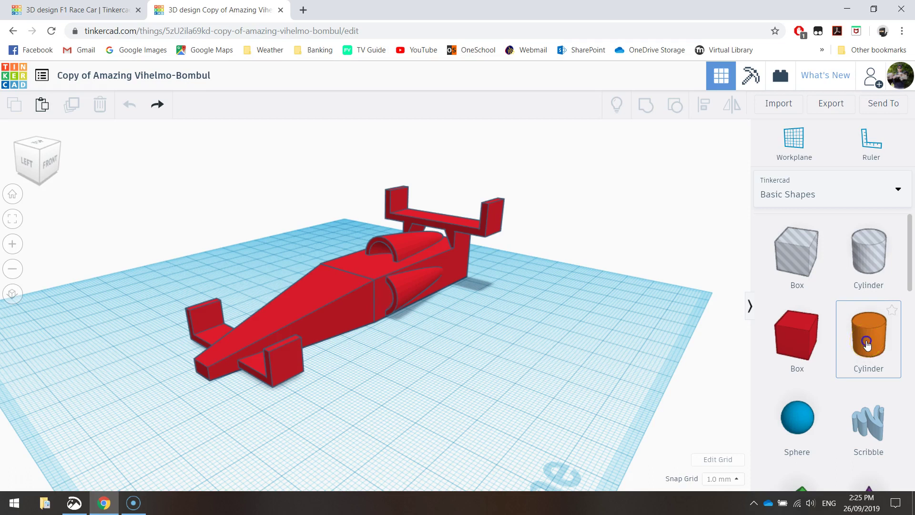
{"action": "left_click_drag", "start_coordinate": [866, 344], "coordinate": [481, 388]}
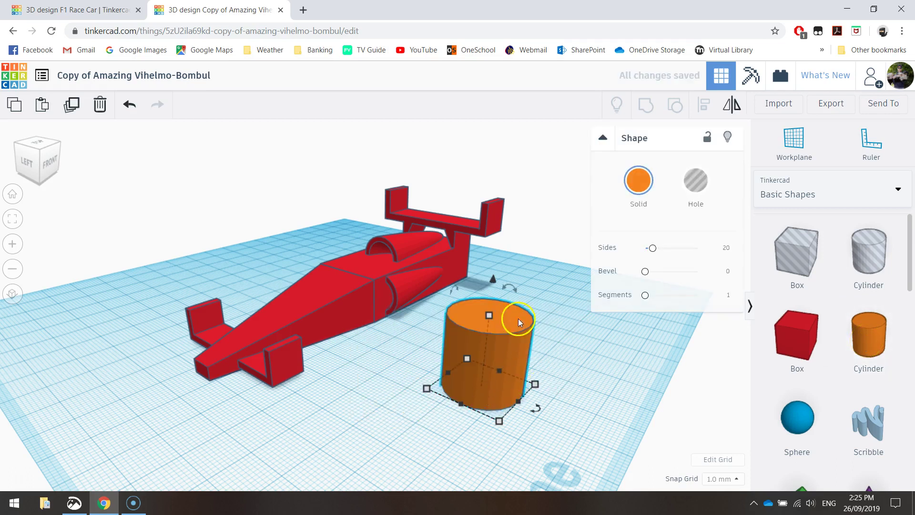
{"action": "left_click_drag", "start_coordinate": [509, 288], "coordinate": [545, 350]}
{"action": "left_click", "coordinate": [603, 437]}
{"action": "left_click", "coordinate": [519, 382]}
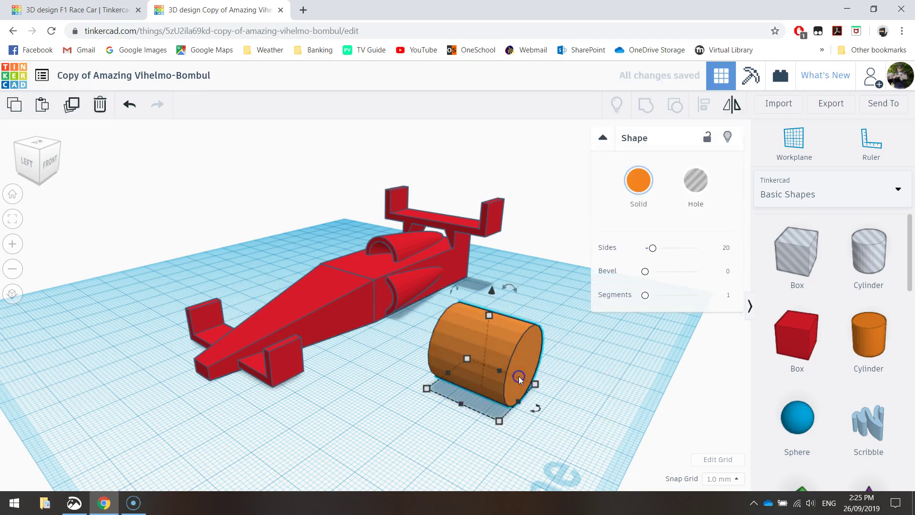
Step: Resize the cylinder lying beside the car to 5 mm high, 5 mm wide and 50 mm long
{"action": "left_click_drag", "start_coordinate": [488, 313], "coordinate": [511, 332]}
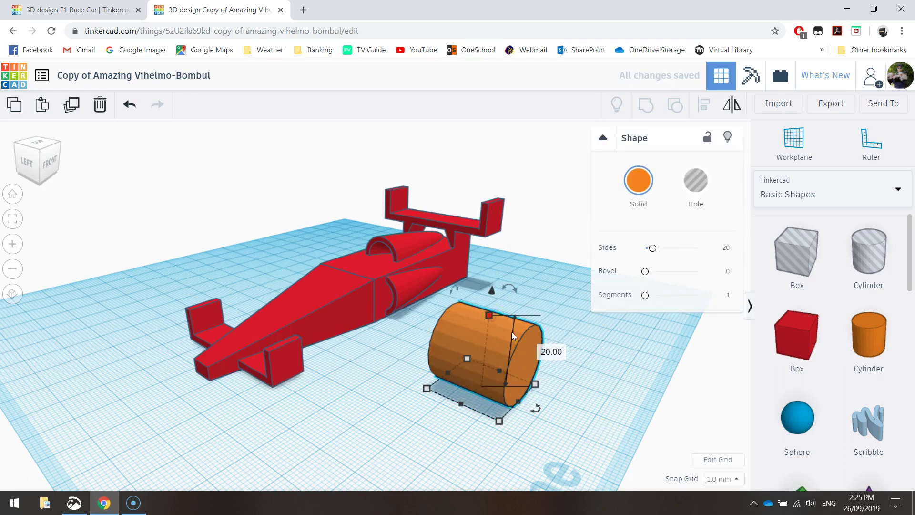
{"action": "left_click", "coordinate": [545, 353]}
{"action": "type", "text": "5"}
{"action": "key", "text": "Return"}
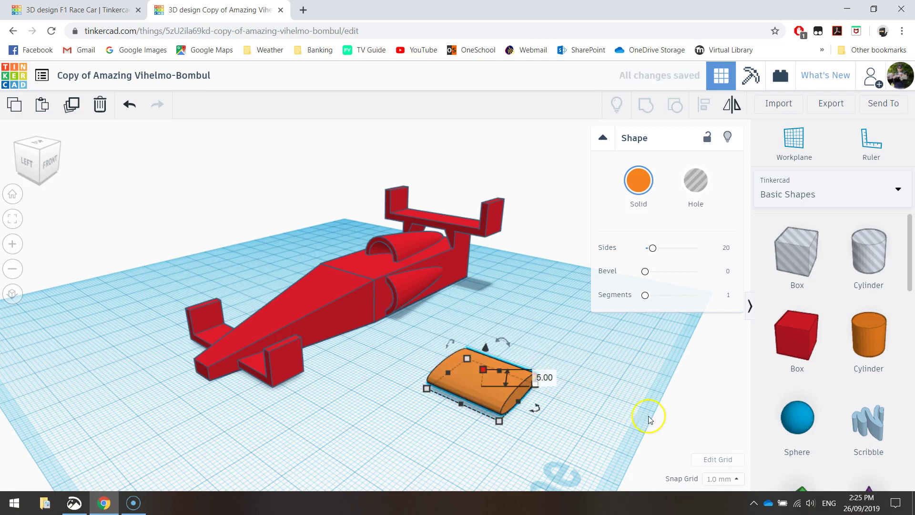
{"action": "right_click_drag", "start_coordinate": [649, 419], "coordinate": [457, 396]}
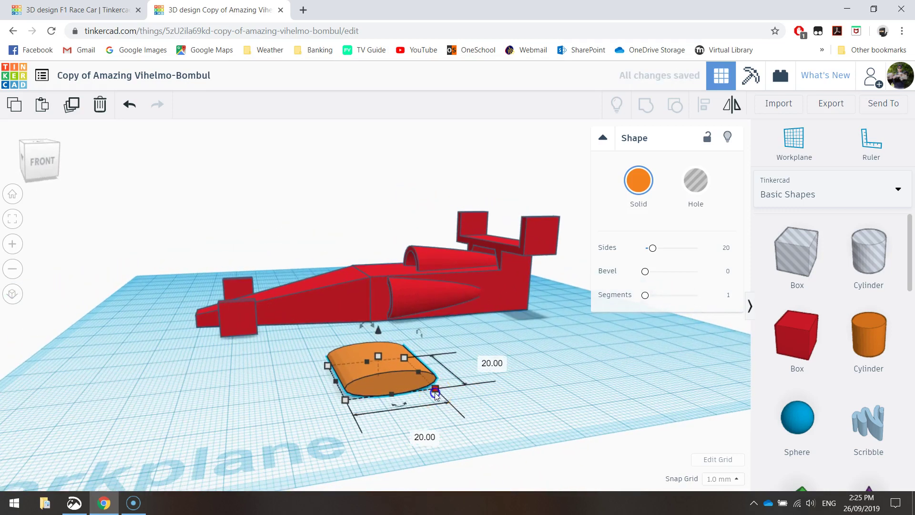
{"action": "left_click", "coordinate": [424, 437]}
{"action": "type", "text": "5"}
{"action": "key", "text": "Return"}
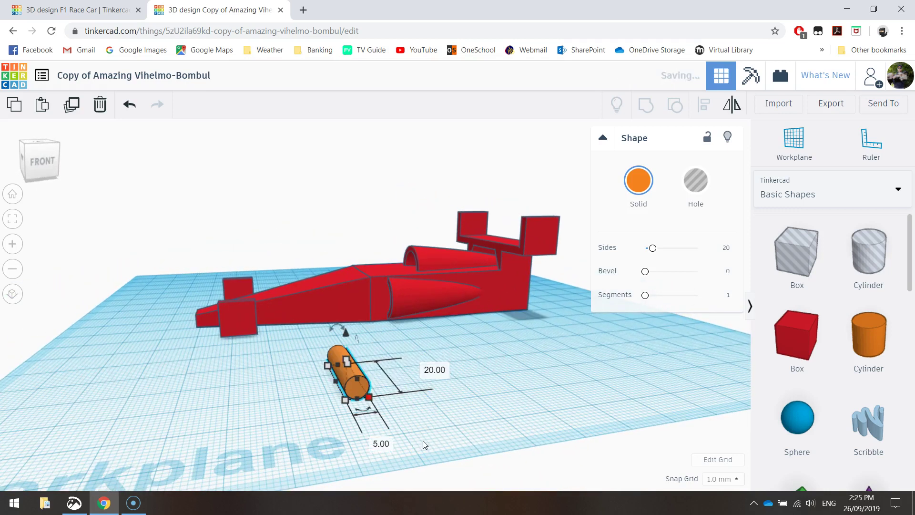
{"action": "left_click", "coordinate": [432, 368]}
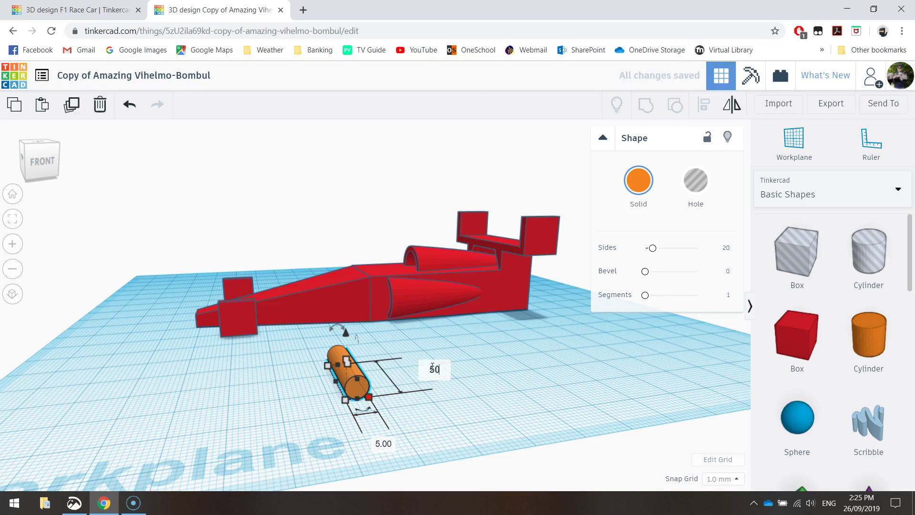
{"action": "type", "text": "50"}
{"action": "key", "text": "Return"}
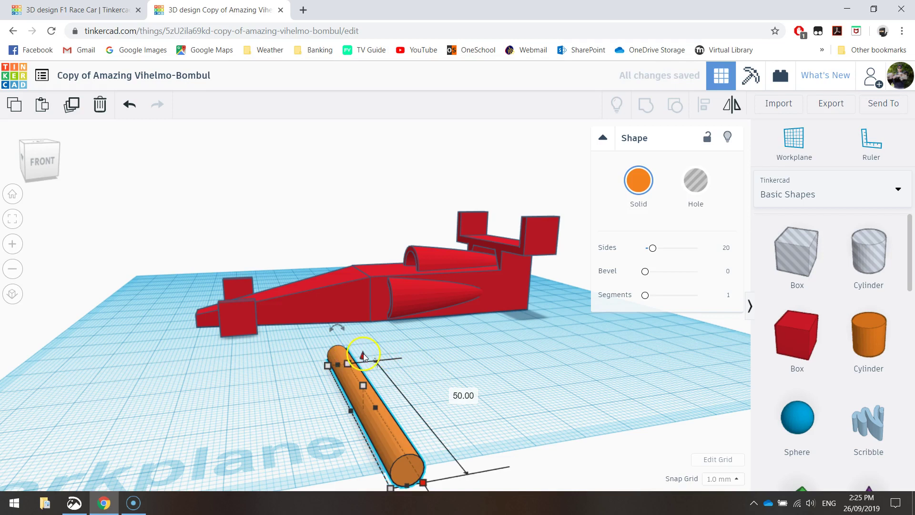
Step: Raise the rod to 4 mm above the workplane, check it from the side, and lower it back to 0
{"action": "left_click_drag", "start_coordinate": [363, 356], "coordinate": [365, 338]}
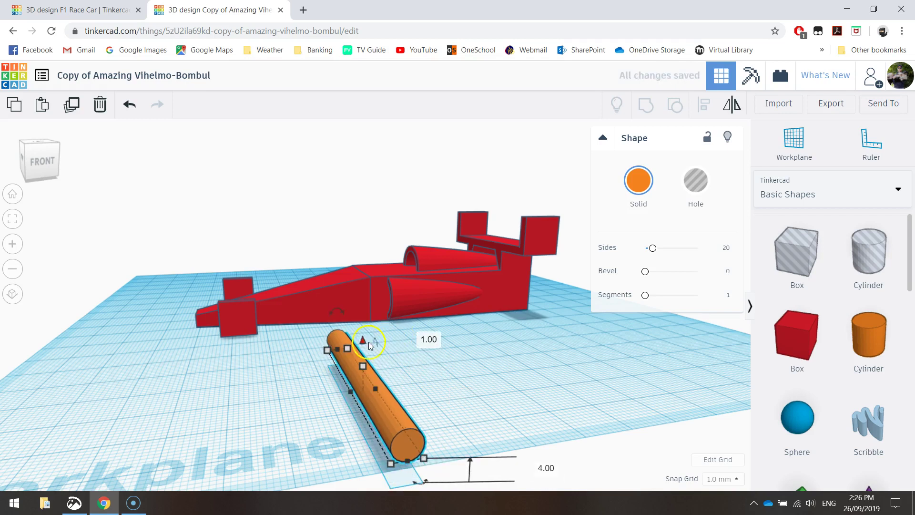
{"action": "left_click", "coordinate": [439, 374]}
{"action": "mouse_move", "coordinate": [451, 418]}
{"action": "right_mouse_down"}
{"action": "mouse_move", "coordinate": [445, 388]}
{"action": "mouse_move", "coordinate": [454, 405]}
{"action": "right_mouse_up"}
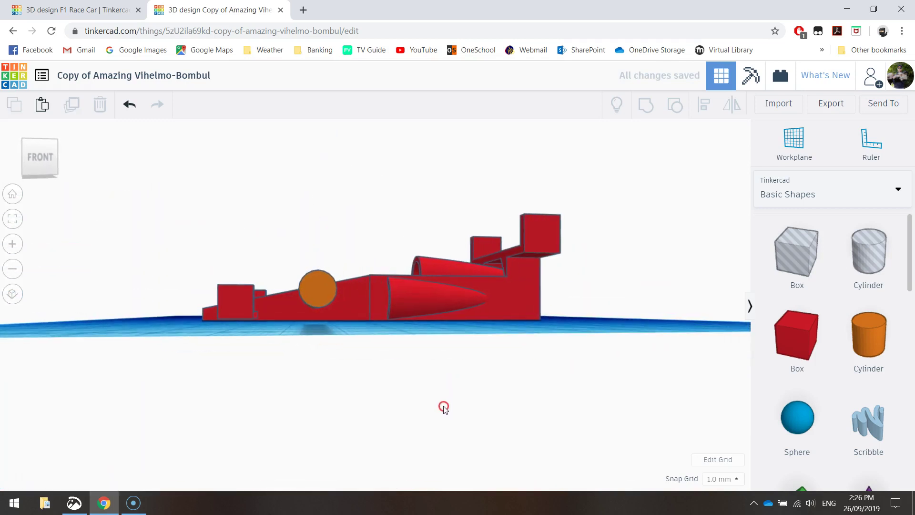
{"action": "left_click", "coordinate": [331, 294]}
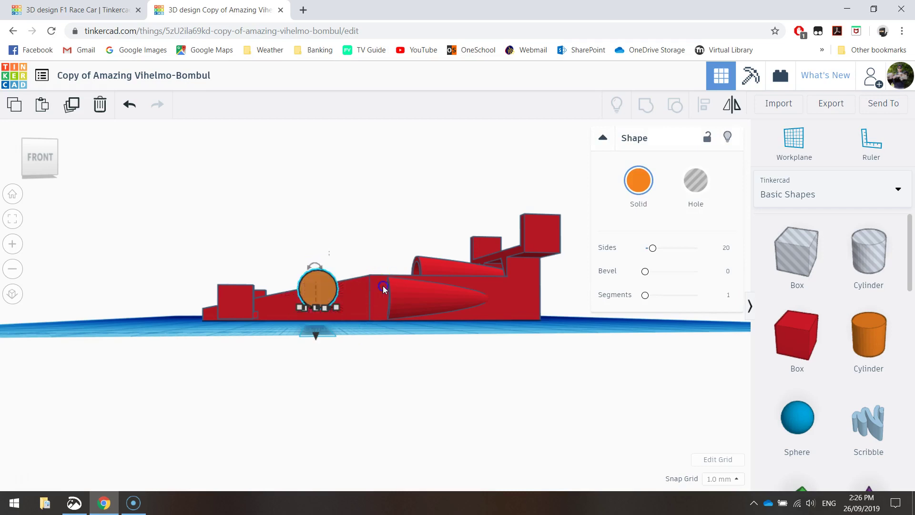
{"action": "left_click", "coordinate": [383, 288]}
{"action": "left_click", "coordinate": [327, 285]}
{"action": "left_click_drag", "start_coordinate": [317, 362], "coordinate": [315, 382]}
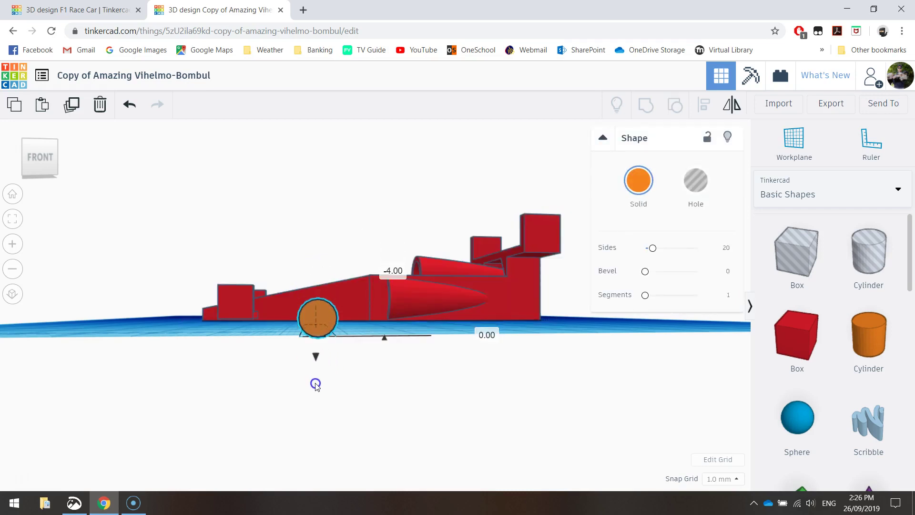
{"action": "left_click", "coordinate": [307, 379]}
Step: Raise the rod 4 mm above the workplane
{"action": "right_click_drag", "start_coordinate": [310, 364], "coordinate": [326, 399]}
{"action": "left_click", "coordinate": [336, 349]}
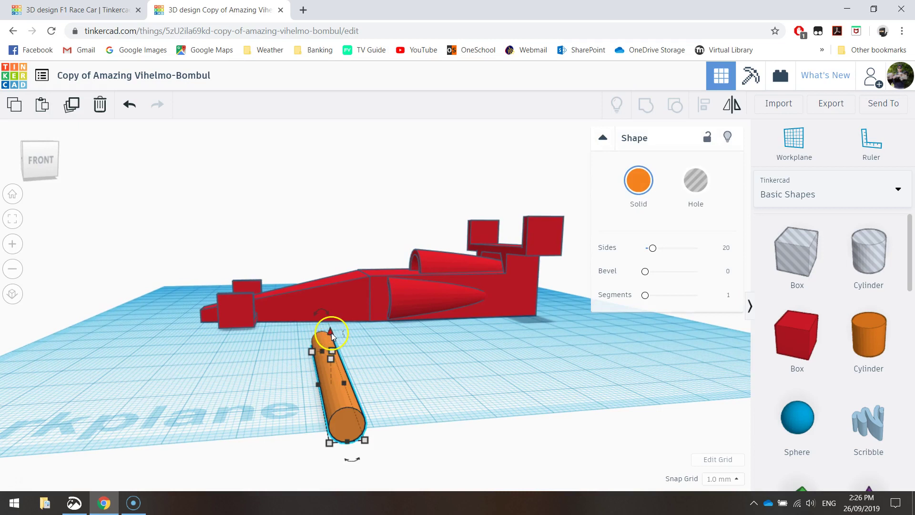
{"action": "left_click_drag", "start_coordinate": [330, 333], "coordinate": [334, 311]}
{"action": "left_click", "coordinate": [402, 310]}
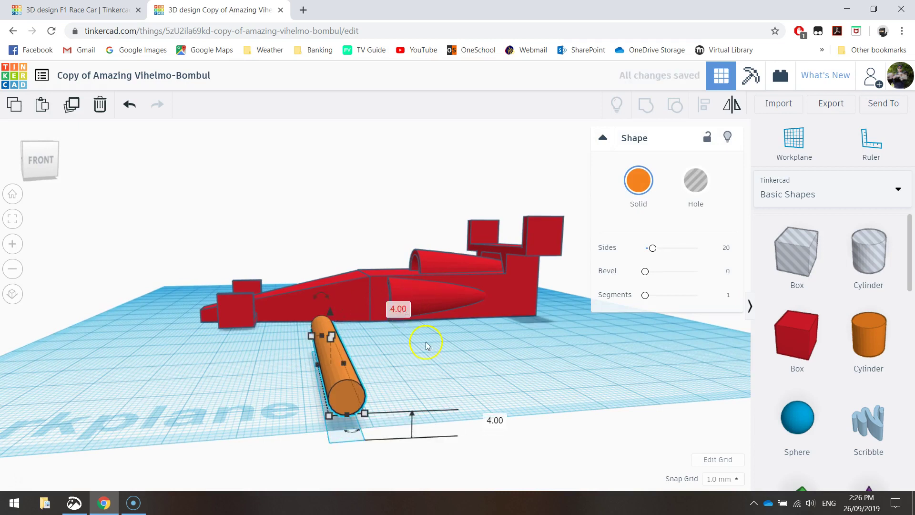
{"action": "left_click", "coordinate": [537, 396]}
Step: Duplicate the rod and move the copy about 55 mm along the car towards its rear end
{"action": "left_click", "coordinate": [337, 353]}
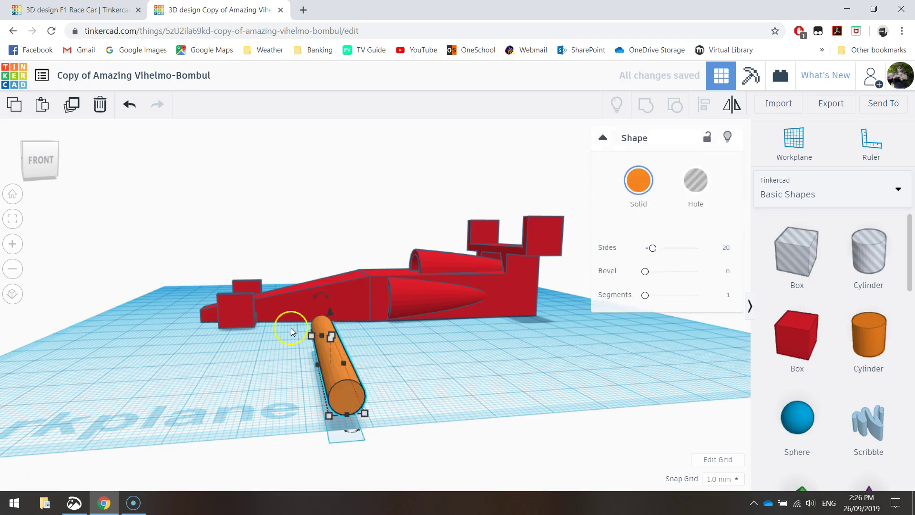
{"action": "left_click", "coordinate": [72, 104]}
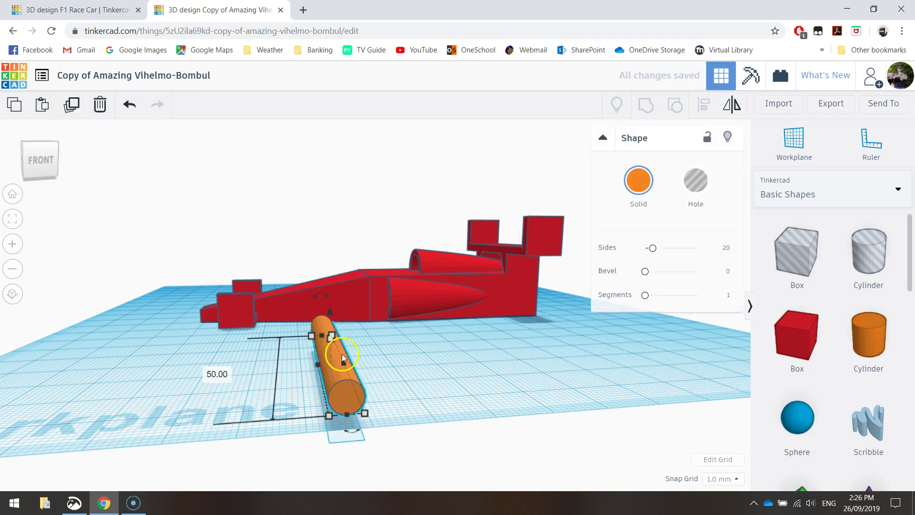
{"action": "right_click_drag", "start_coordinate": [421, 362], "coordinate": [403, 359]}
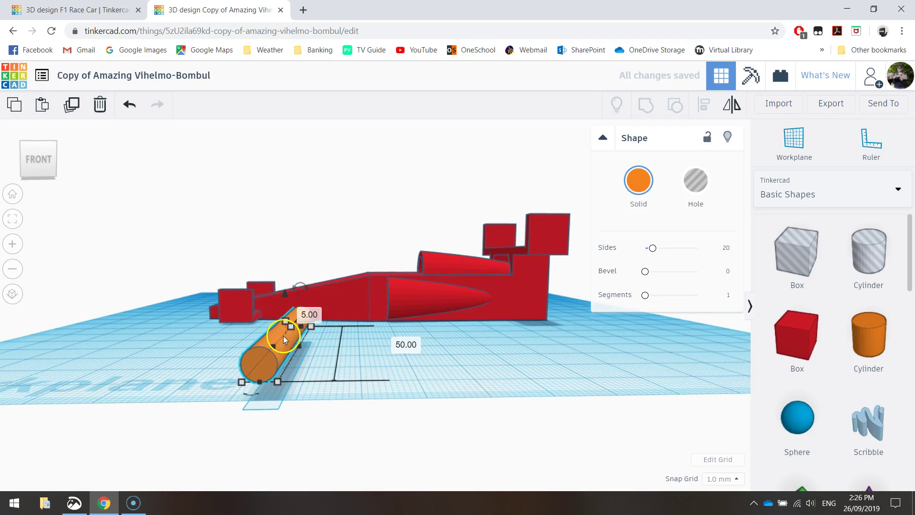
{"action": "left_click_drag", "start_coordinate": [283, 335], "coordinate": [638, 342]}
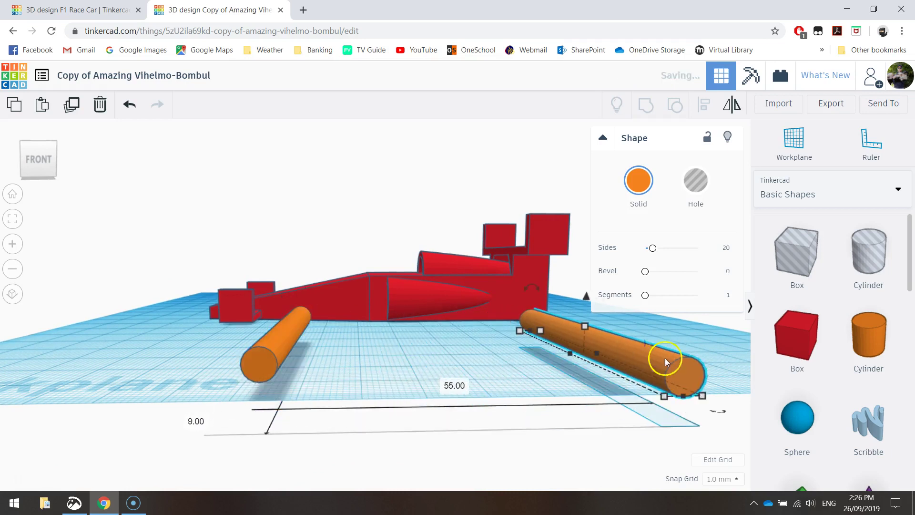
Step: Move both rods crosswise into the car body, one behind the front wing and the other near the rear
{"action": "right_click_drag", "start_coordinate": [163, 400], "coordinate": [434, 394]}
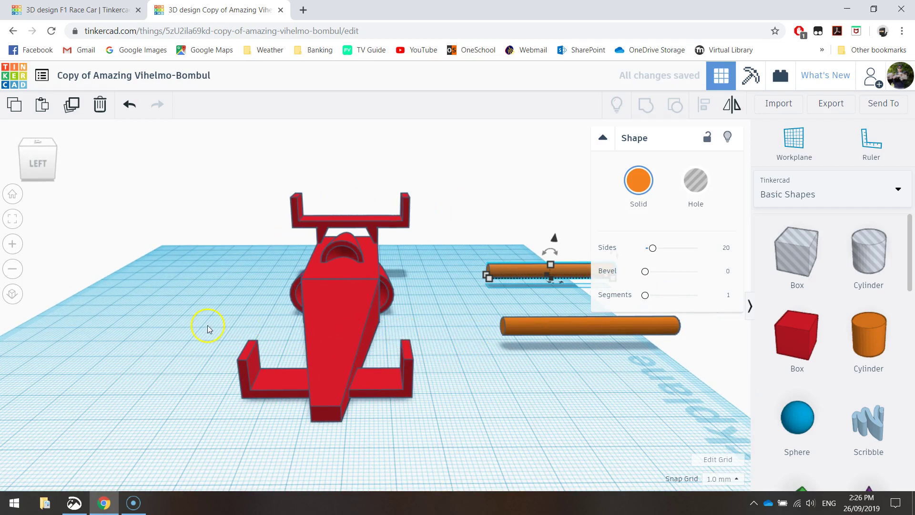
{"action": "left_click_drag", "start_coordinate": [555, 320], "coordinate": [310, 329]}
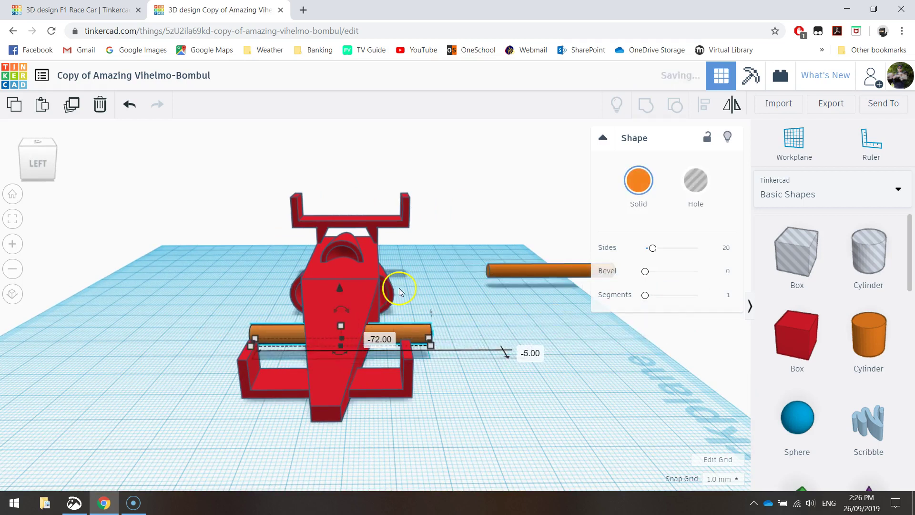
{"action": "left_click_drag", "start_coordinate": [511, 267], "coordinate": [311, 258]}
Step: Adjust the positions of the front and rear rods along the body and centre the front rod across the nose
{"action": "right_click_drag", "start_coordinate": [465, 337], "coordinate": [268, 314]}
{"action": "left_click", "coordinate": [292, 305]}
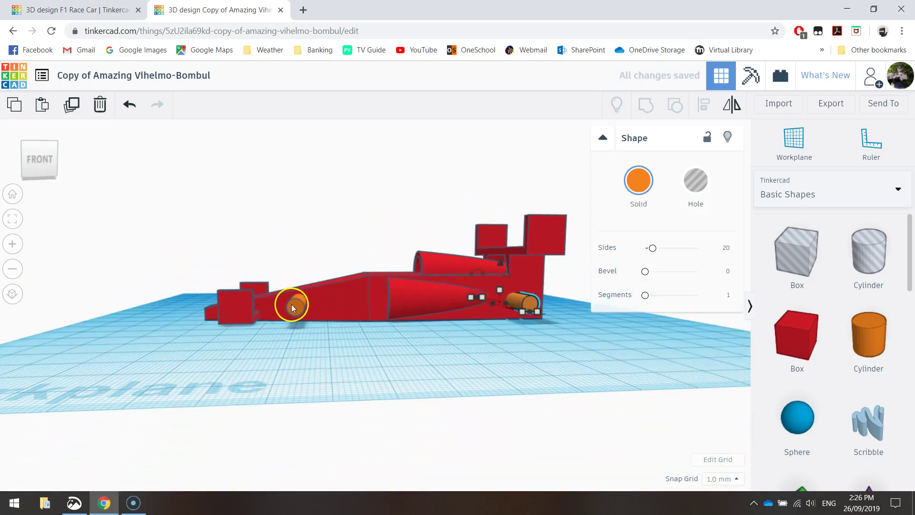
{"action": "left_click_drag", "start_coordinate": [295, 306], "coordinate": [304, 310]}
{"action": "right_click_drag", "start_coordinate": [562, 338], "coordinate": [517, 343]}
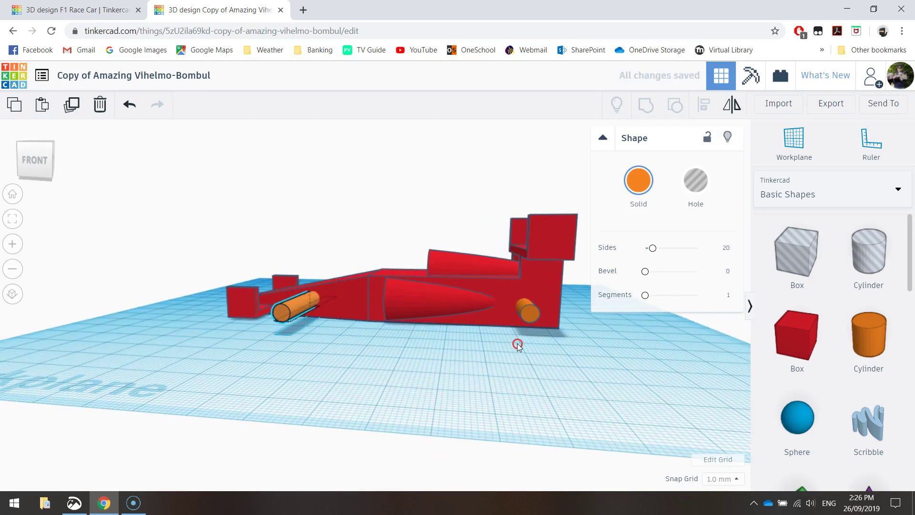
{"action": "left_click", "coordinate": [533, 302]}
{"action": "left_click_drag", "start_coordinate": [533, 302], "coordinate": [526, 317]}
{"action": "left_click", "coordinate": [737, 417]}
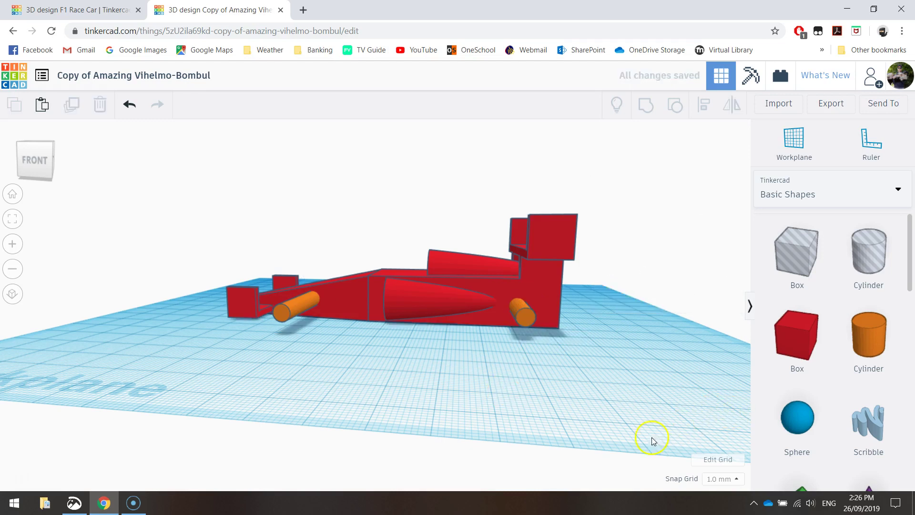
{"action": "right_click_drag", "start_coordinate": [385, 409], "coordinate": [448, 337]}
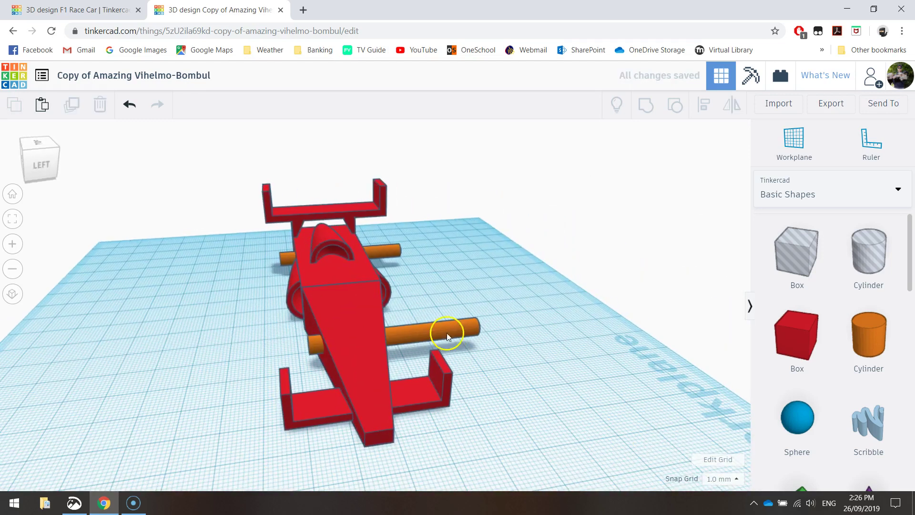
{"action": "left_click_drag", "start_coordinate": [415, 318], "coordinate": [394, 334]}
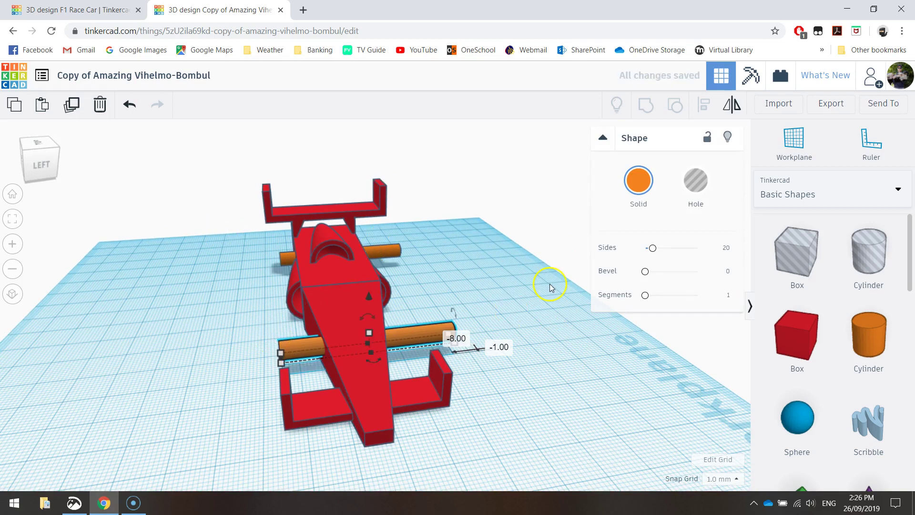
Step: Turn the rear rod and the front rod into holes
{"action": "left_click", "coordinate": [392, 250]}
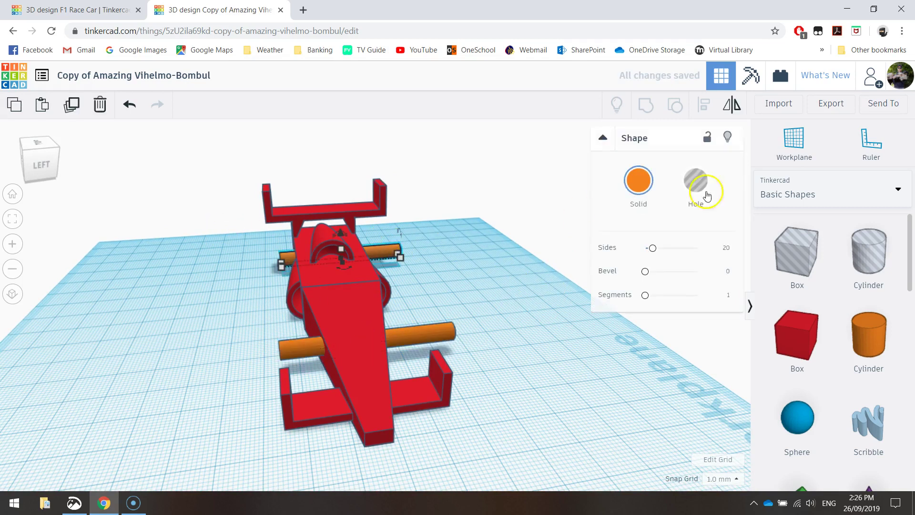
{"action": "left_click", "coordinate": [707, 195]}
{"action": "left_click", "coordinate": [447, 324]}
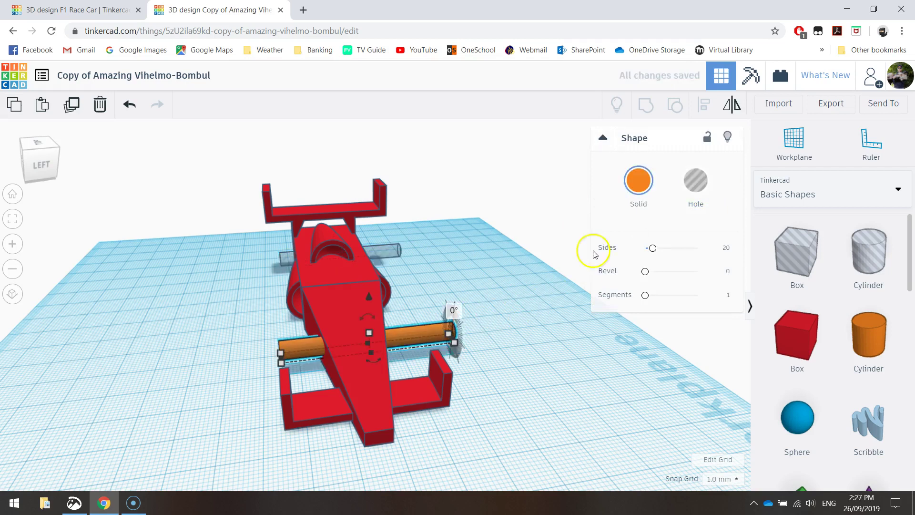
{"action": "left_click", "coordinate": [696, 181]}
{"action": "left_click", "coordinate": [566, 253]}
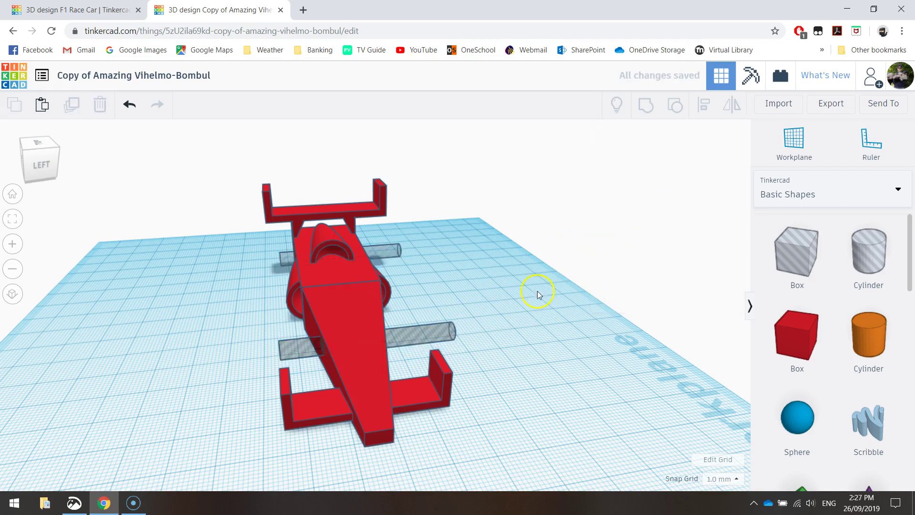
Step: Group the car body with both hole rods to cut the axle holes, and inspect the result
{"action": "left_click_drag", "start_coordinate": [447, 156], "coordinate": [243, 483]}
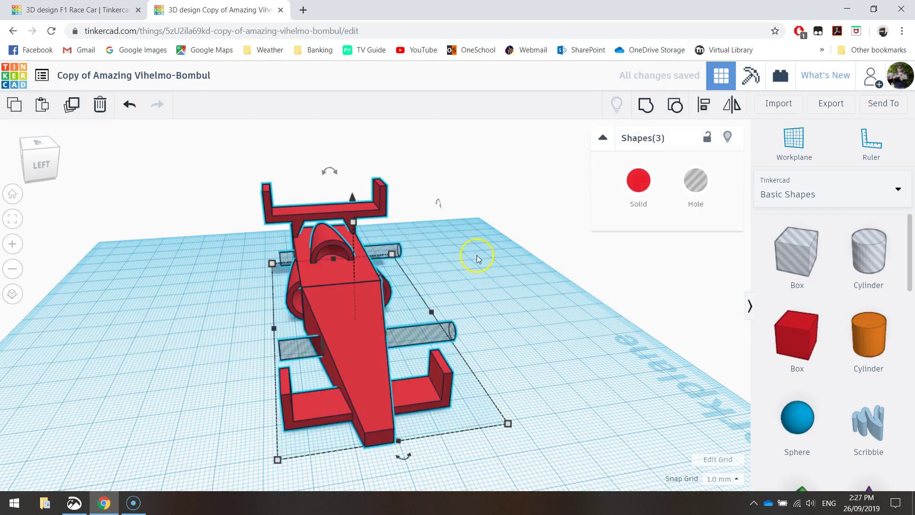
{"action": "left_click", "coordinate": [646, 106]}
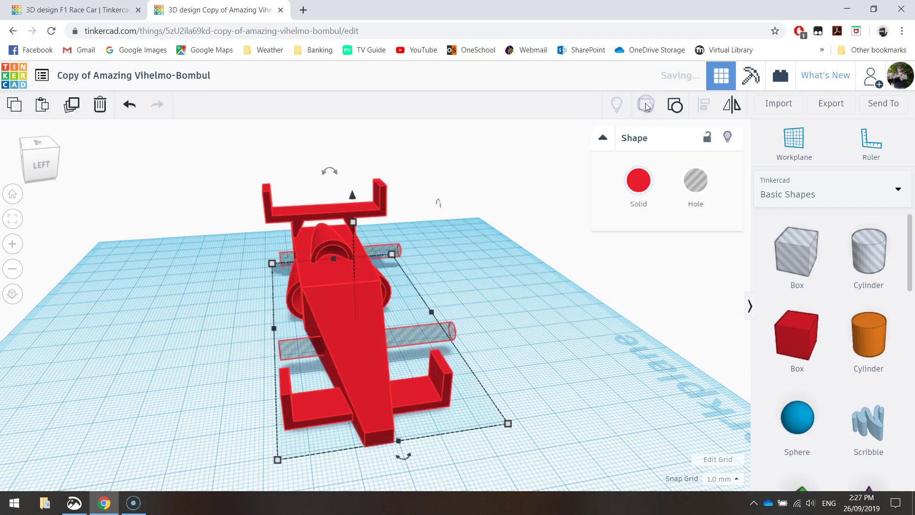
{"action": "left_click", "coordinate": [567, 281]}
{"action": "right_click_drag", "start_coordinate": [572, 291], "coordinate": [374, 355]}
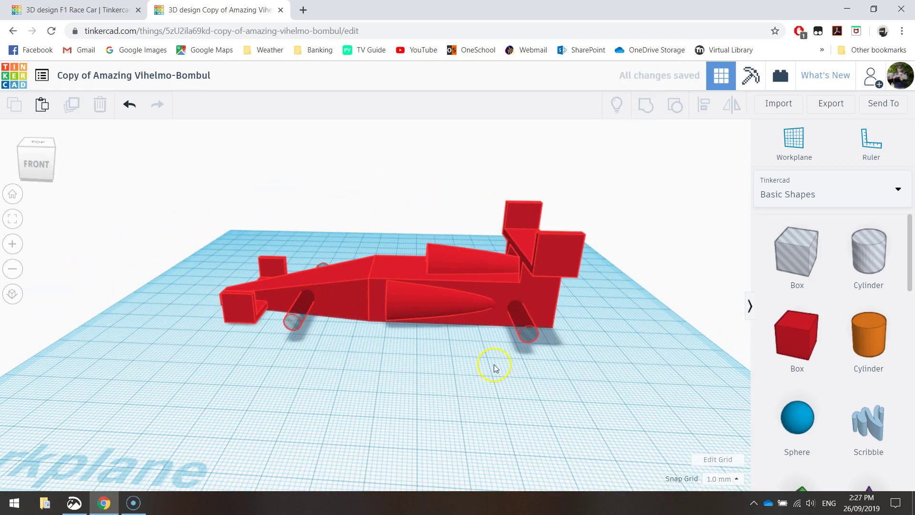
{"action": "right_click_drag", "start_coordinate": [309, 373], "coordinate": [480, 372]}
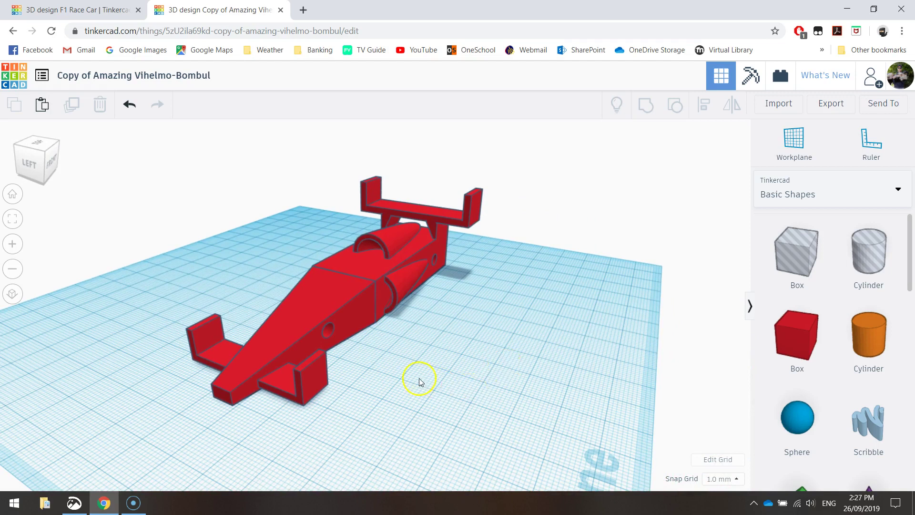
{"action": "middle_click_drag", "start_coordinate": [418, 382], "coordinate": [438, 332]}
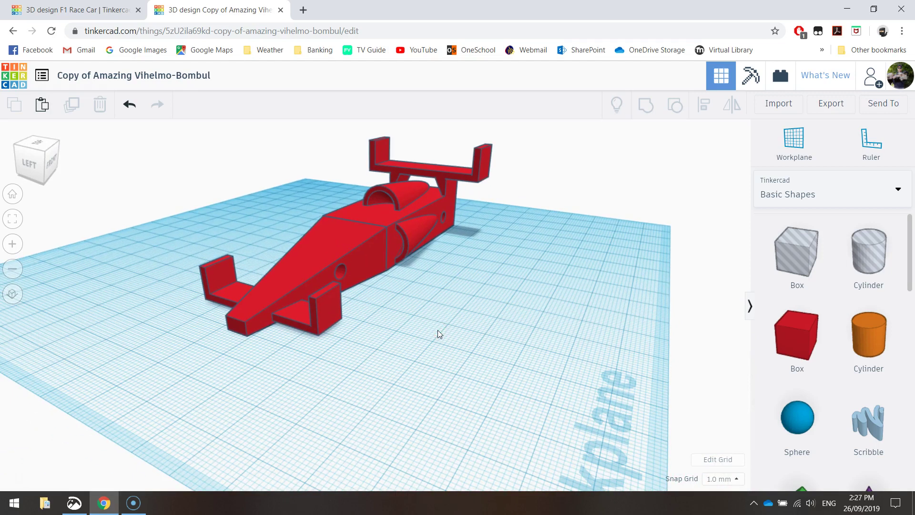
Step: Add a new cylinder beside the car, lay it on its side and colour it green
{"action": "left_click_drag", "start_coordinate": [862, 337], "coordinate": [487, 379]}
{"action": "left_click_drag", "start_coordinate": [507, 308], "coordinate": [572, 334]}
{"action": "left_click", "coordinate": [643, 181]}
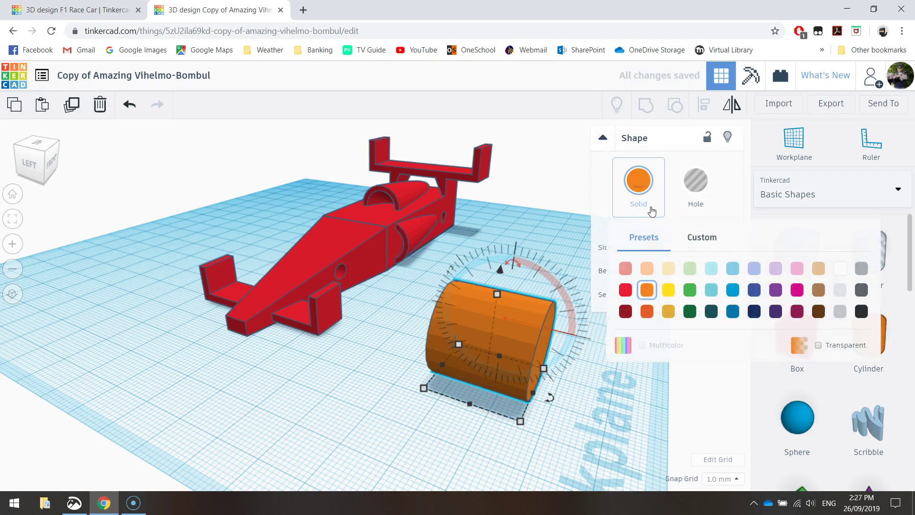
{"action": "left_click", "coordinate": [689, 290]}
{"action": "left_click", "coordinate": [646, 401]}
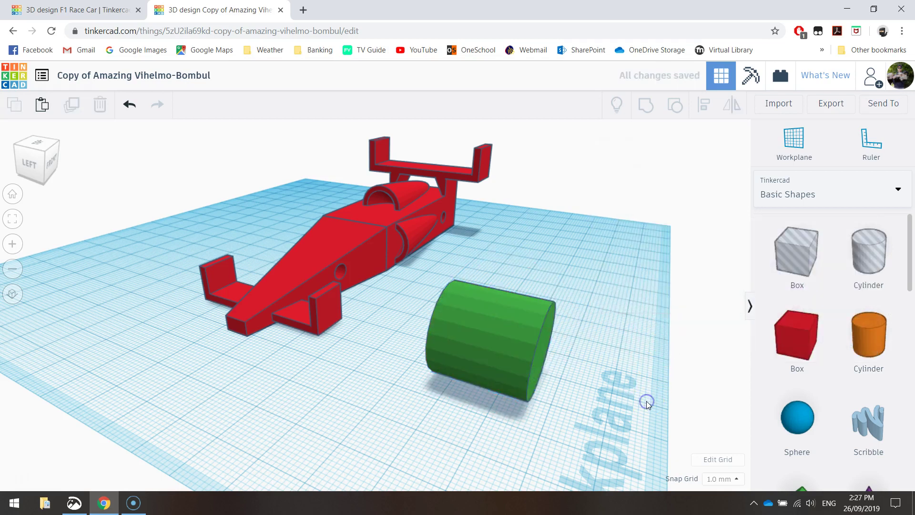
Step: Set the green cylinder's height and width to 4 mm so it becomes a thin round rod
{"action": "left_click", "coordinate": [508, 327]}
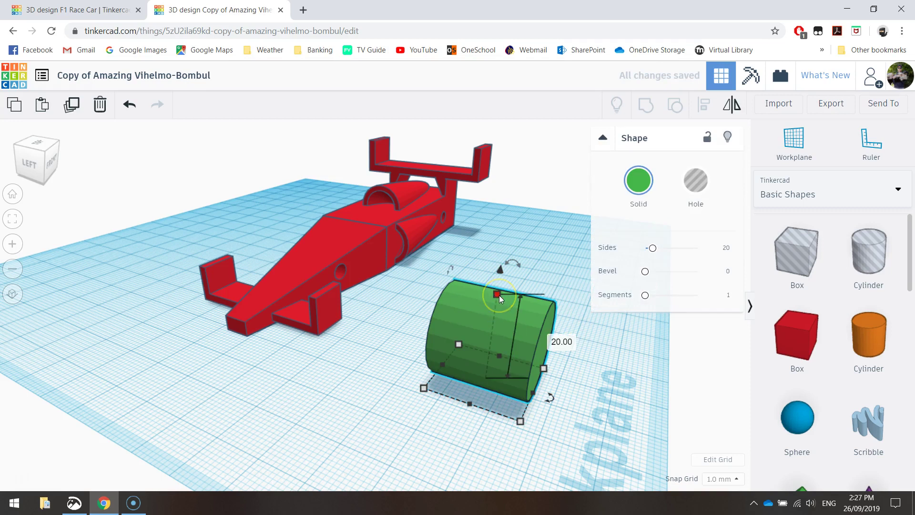
{"action": "left_click_drag", "start_coordinate": [499, 295], "coordinate": [499, 295]}
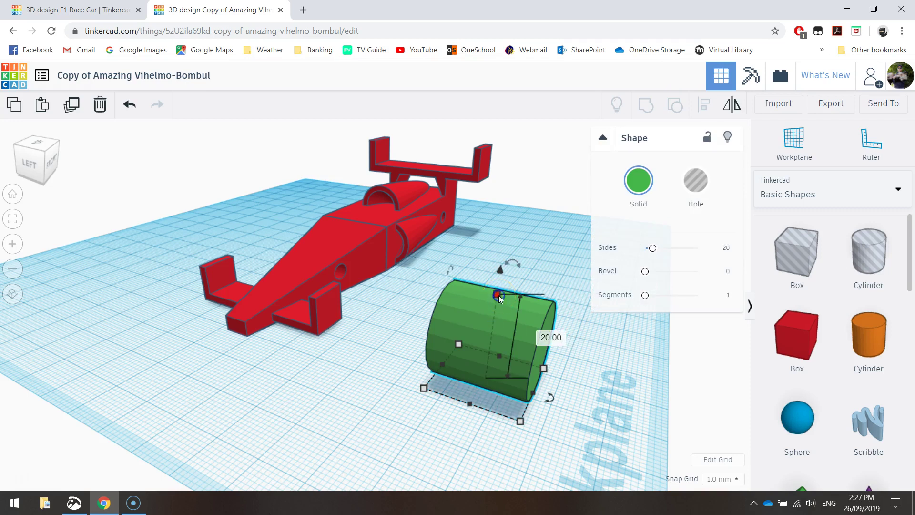
{"action": "left_click", "coordinate": [551, 337]}
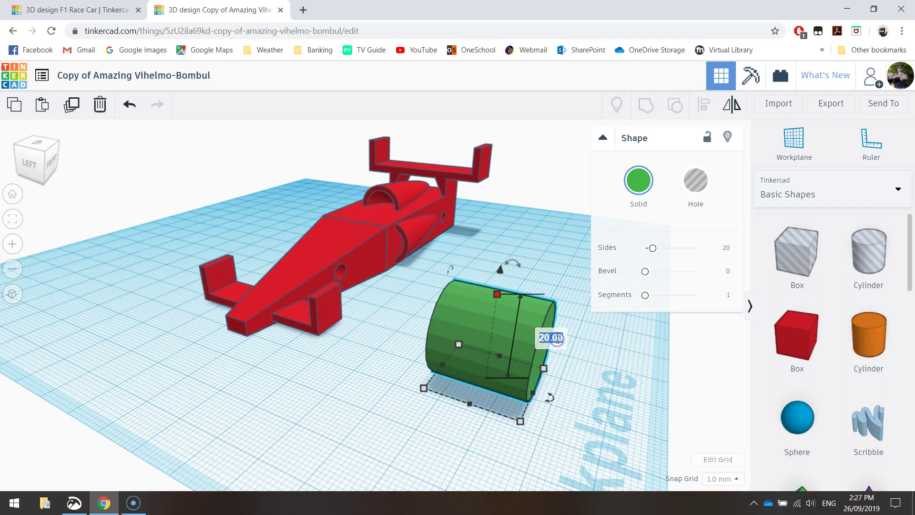
{"action": "type", "text": "4"}
{"action": "key", "text": "Return"}
{"action": "right_click_drag", "start_coordinate": [593, 378], "coordinate": [385, 373]}
{"action": "left_click", "coordinate": [400, 349]}
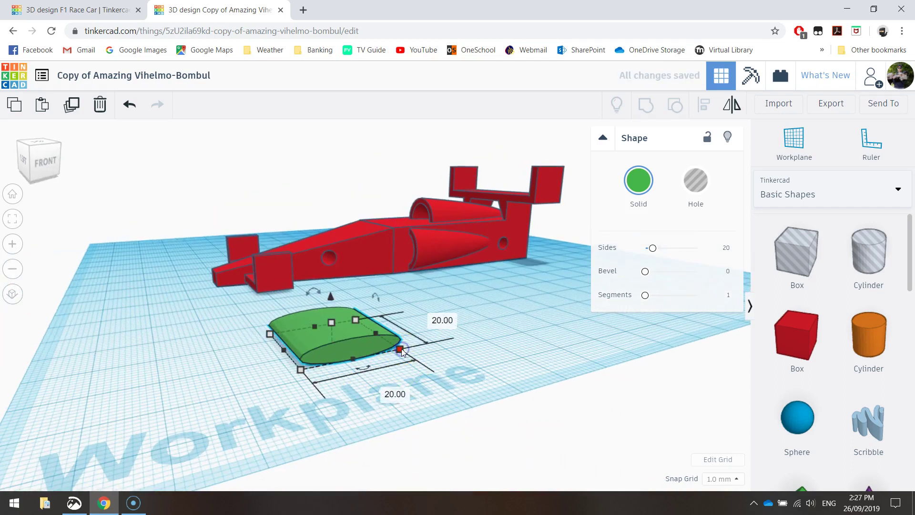
{"action": "left_click", "coordinate": [398, 395]}
{"action": "type", "text": "4"}
{"action": "key", "text": "Return"}
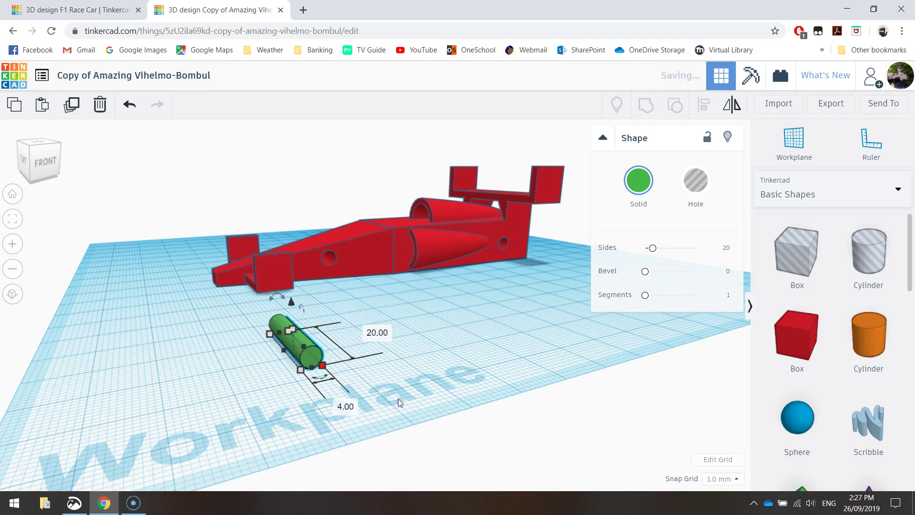
Step: Set the green rod's length to 60 mm and place it crosswise in front of the car's nose
{"action": "left_click", "coordinate": [375, 329]}
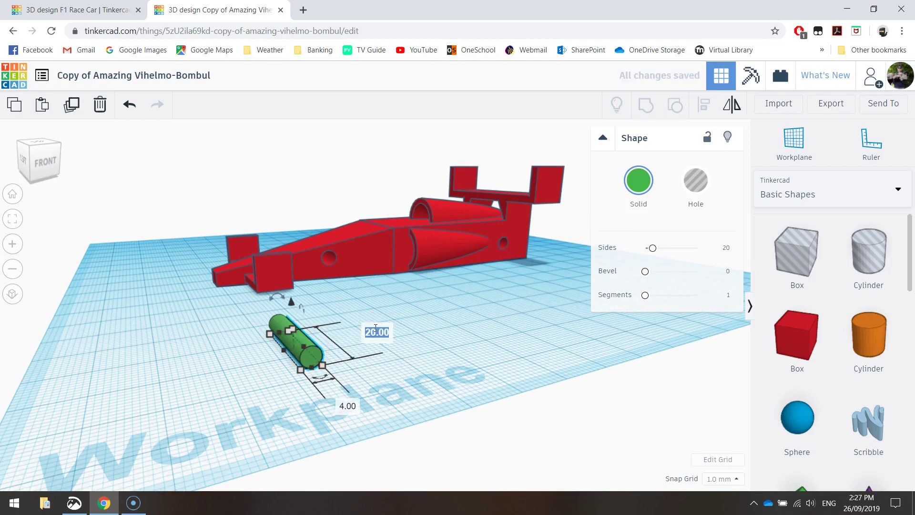
{"action": "type", "text": "60"}
{"action": "key", "text": "Return"}
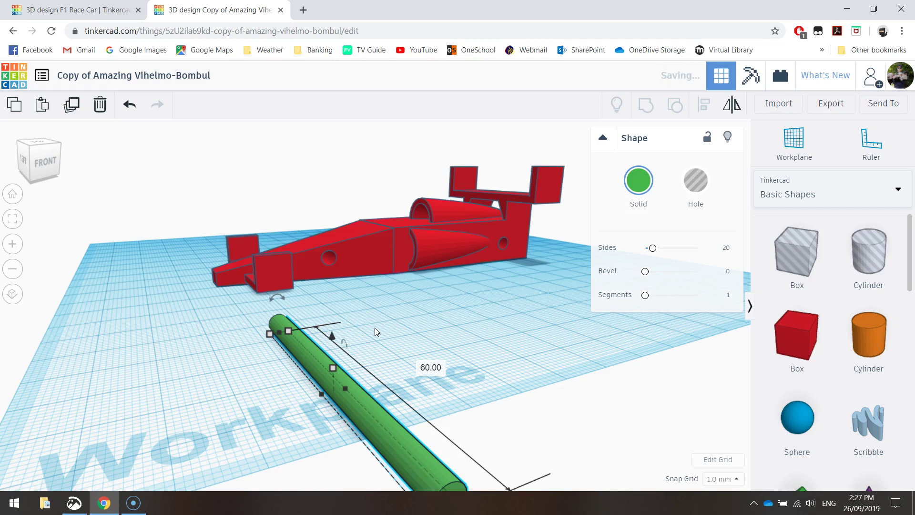
{"action": "left_click_drag", "start_coordinate": [367, 412], "coordinate": [75, 305]}
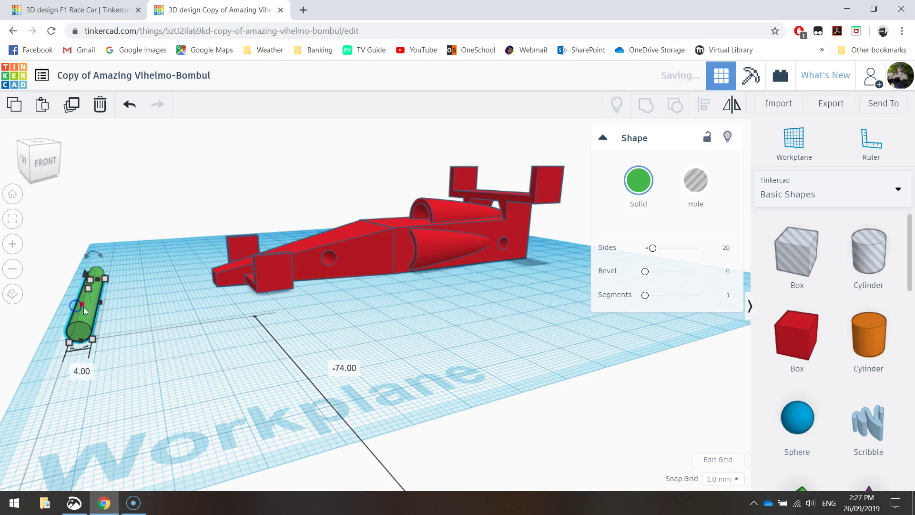
{"action": "right_click_drag", "start_coordinate": [119, 279], "coordinate": [364, 429]}
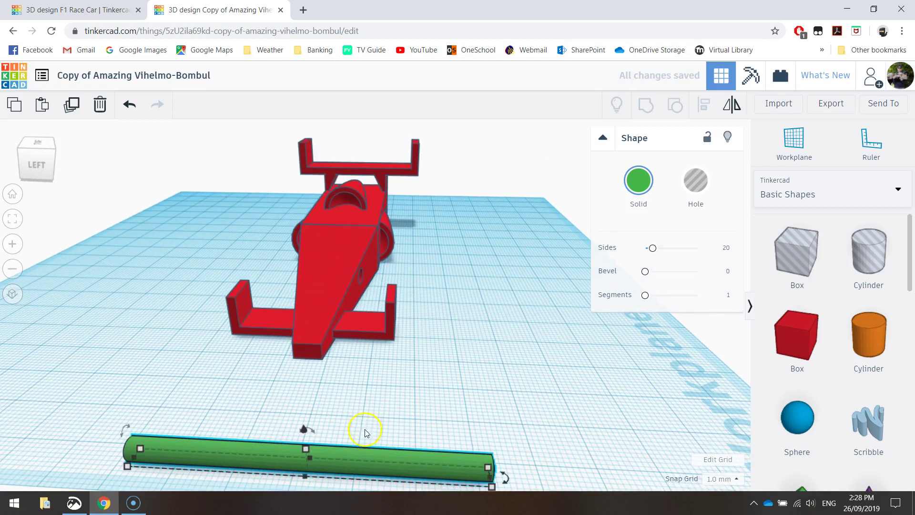
{"action": "left_click_drag", "start_coordinate": [360, 453], "coordinate": [339, 457]}
{"action": "right_click_drag", "start_coordinate": [381, 405], "coordinate": [407, 417]}
Step: Duplicate the green rod and move the copy 10 mm towards the car, parallel to the original
{"action": "left_click_drag", "start_coordinate": [406, 426], "coordinate": [373, 397]}
{"action": "left_click", "coordinate": [71, 105]}
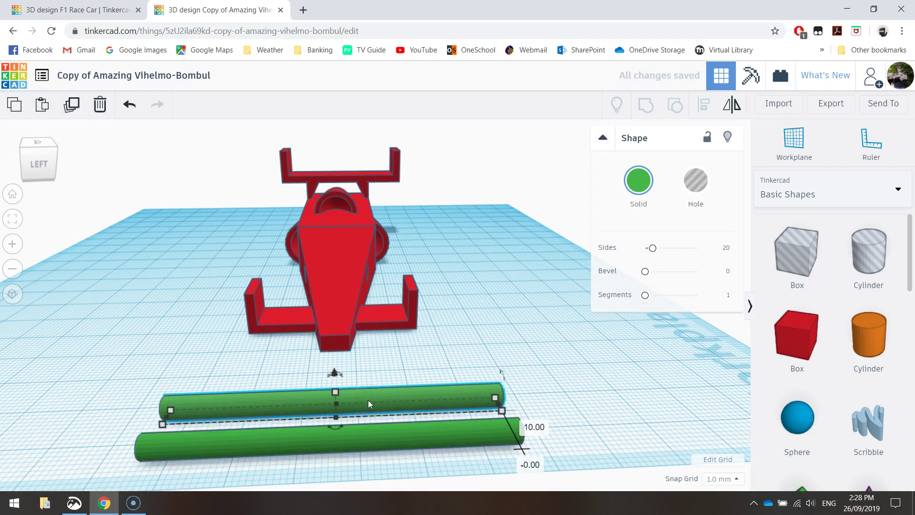
{"action": "left_click_drag", "start_coordinate": [368, 401], "coordinate": [368, 401]}
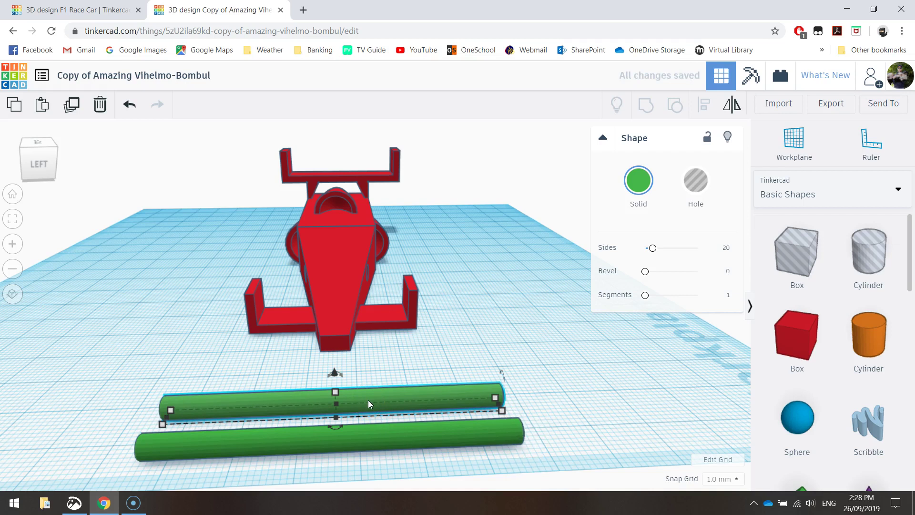
{"action": "left_click", "coordinate": [584, 409]}
Step: Add an upright cylinder on the workplane beside the car and set its height to 30 mm
{"action": "right_click_drag", "start_coordinate": [584, 408], "coordinate": [540, 398]}
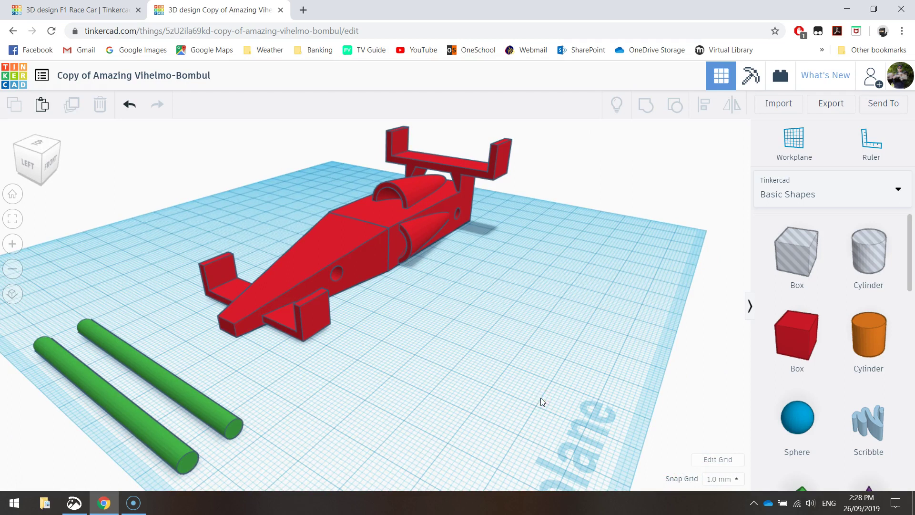
{"action": "left_click_drag", "start_coordinate": [872, 341], "coordinate": [451, 361]}
{"action": "left_click", "coordinate": [465, 354]}
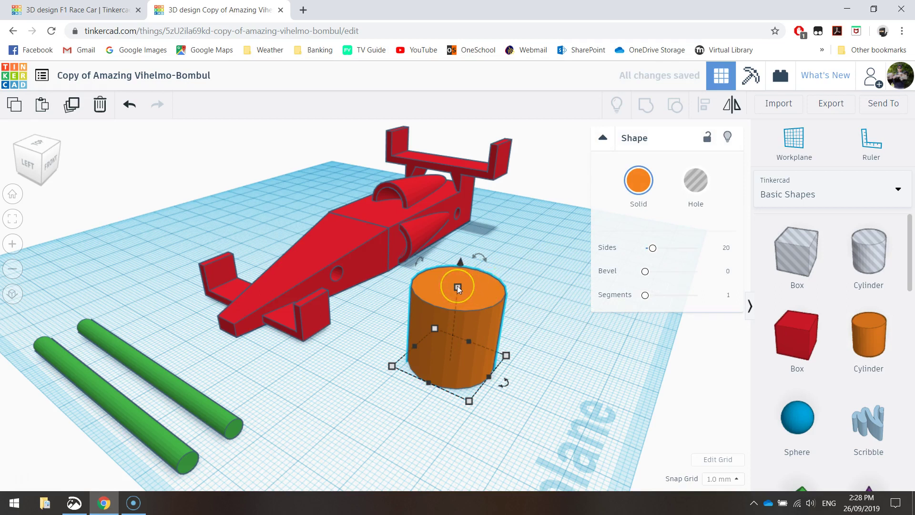
{"action": "mouse_move", "coordinate": [458, 288]}
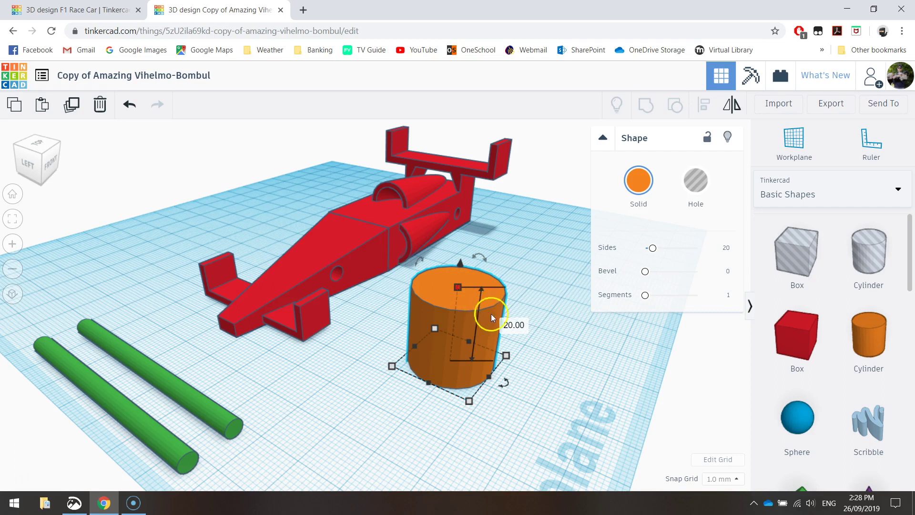
{"action": "left_click", "coordinate": [506, 324]}
{"action": "type", "text": "30"}
{"action": "key", "text": "Return"}
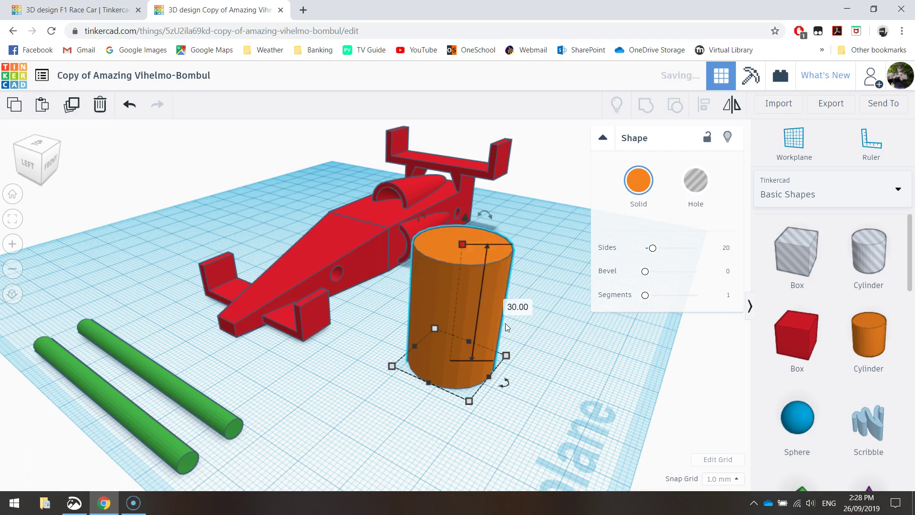
Step: Set the upright cylinder's base width and depth to 5 mm each
{"action": "mouse_move", "coordinate": [469, 403]}
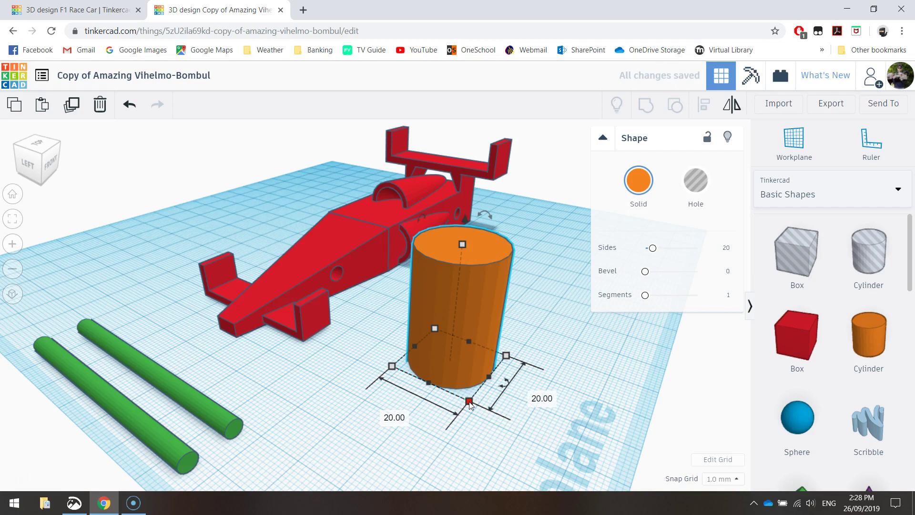
{"action": "left_click", "coordinate": [398, 418]}
{"action": "type", "text": "5"}
{"action": "key", "text": "Tab"}
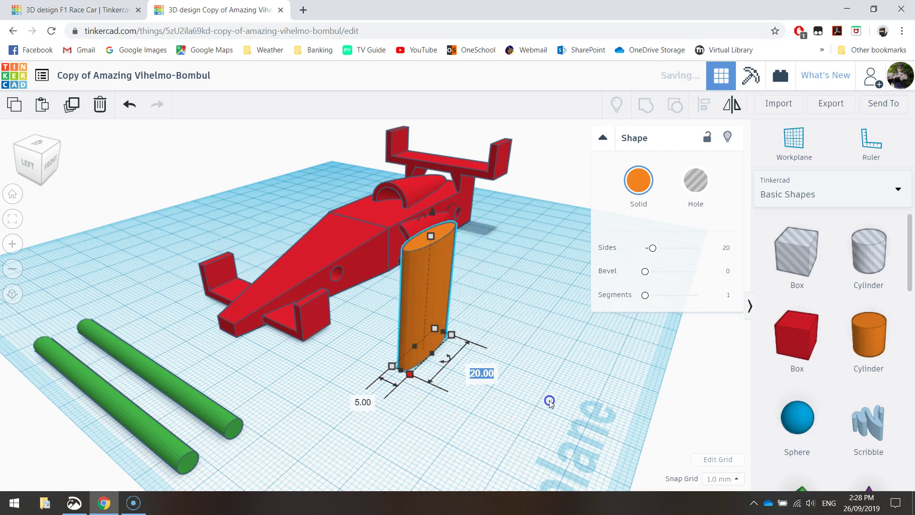
{"action": "type", "text": "5"}
{"action": "key", "text": "Return"}
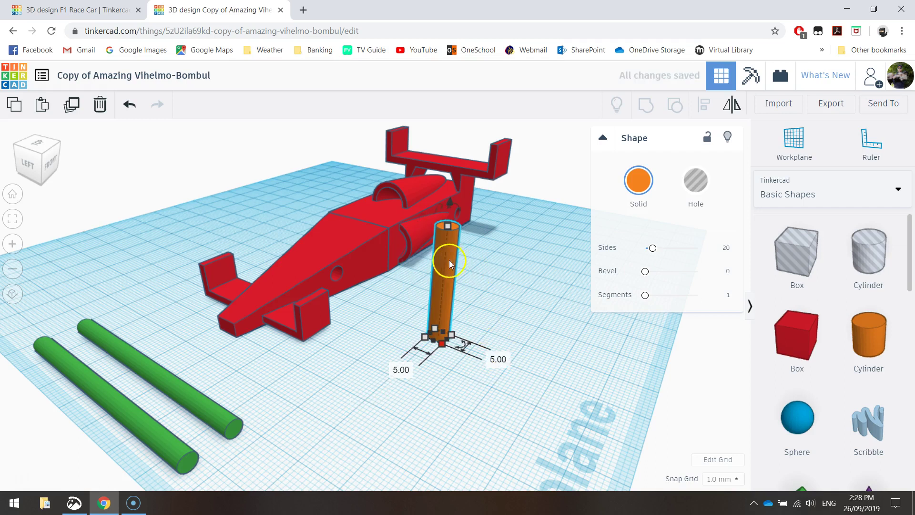
Step: Move the upright 5 mm cylinder farther away from the car body and colour it purple
{"action": "left_click_drag", "start_coordinate": [449, 260], "coordinate": [448, 335]}
{"action": "left_click", "coordinate": [639, 181]}
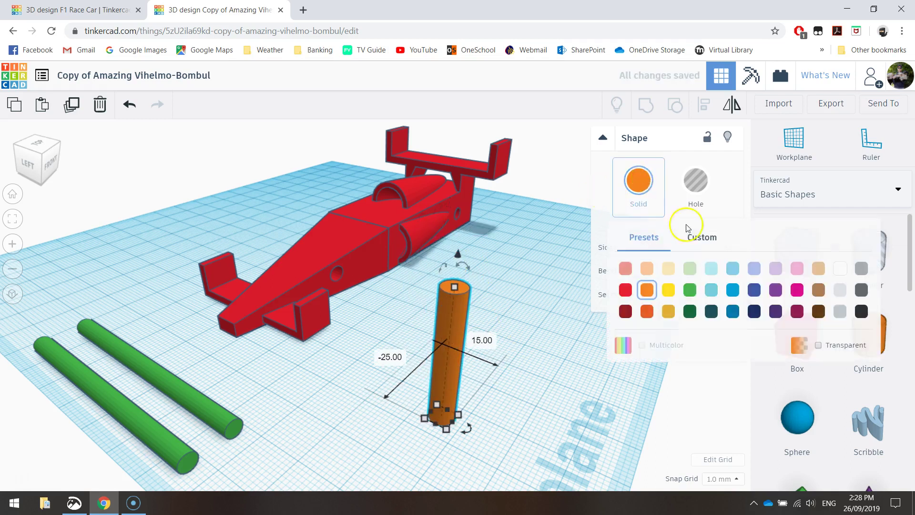
{"action": "left_click", "coordinate": [775, 290]}
Step: Add another cylinder next to the purple one and set its height to 6 mm
{"action": "right_click_drag", "start_coordinate": [593, 364], "coordinate": [562, 355]}
{"action": "left_click_drag", "start_coordinate": [868, 336], "coordinate": [414, 374]}
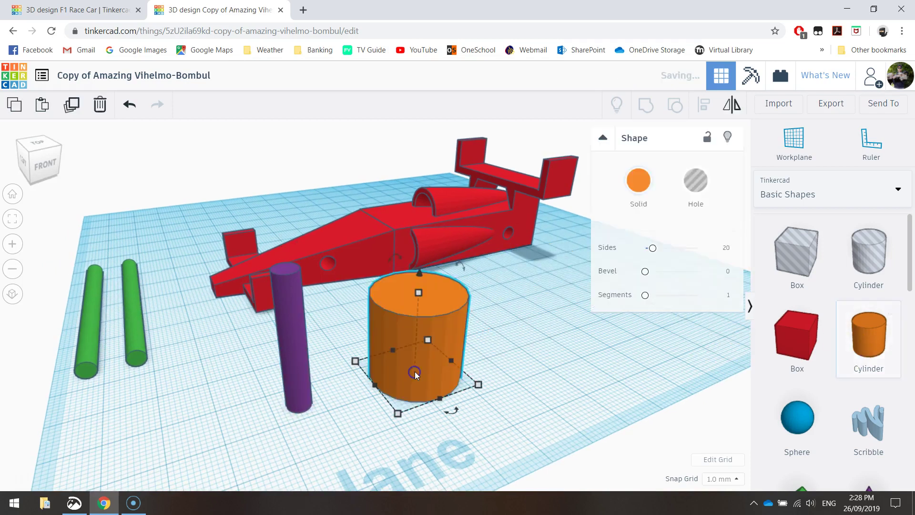
{"action": "left_click", "coordinate": [430, 291]}
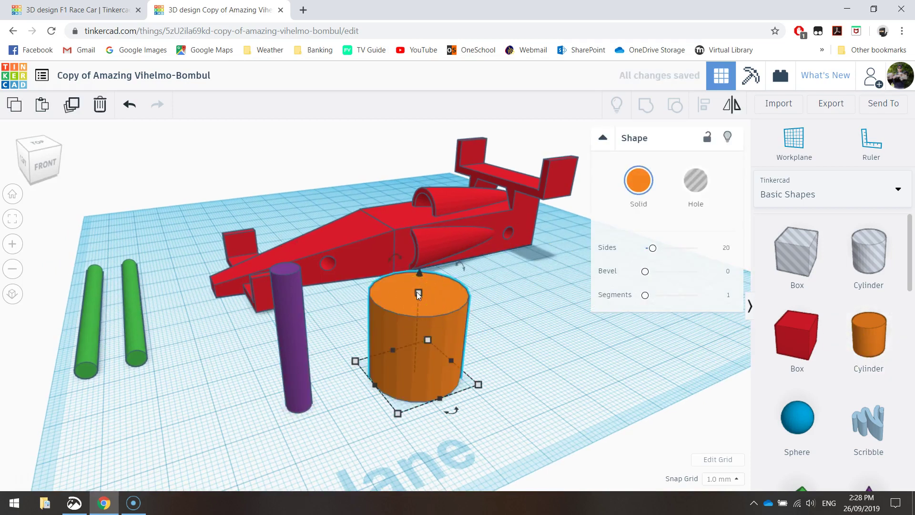
{"action": "mouse_move", "coordinate": [418, 294]}
{"action": "left_click", "coordinate": [489, 334]}
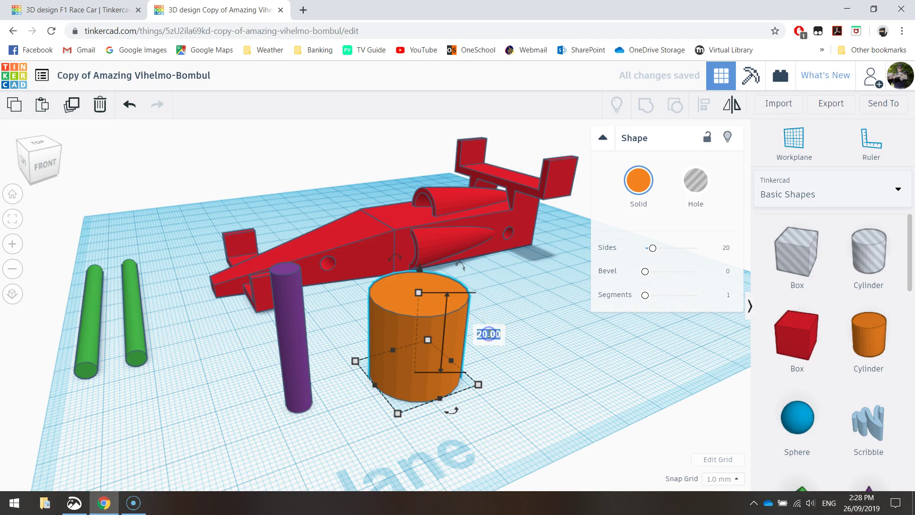
{"action": "type", "text": "6"}
Step: Set the 6 mm high cylinder's width and length to 12 mm each
{"action": "left_click", "coordinate": [487, 382]}
{"action": "mouse_move", "coordinate": [479, 385]}
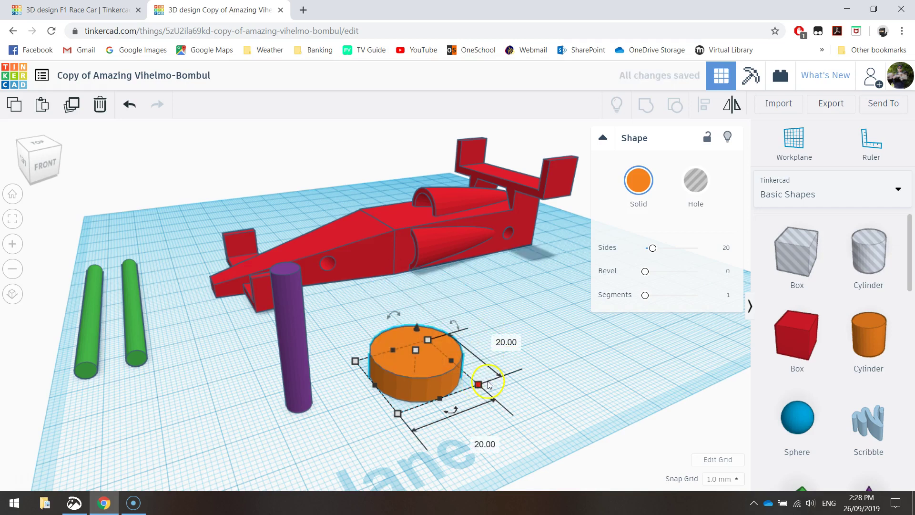
{"action": "type", "text": "12"}
{"action": "left_click", "coordinate": [486, 443]}
{"action": "type", "text": "12"}
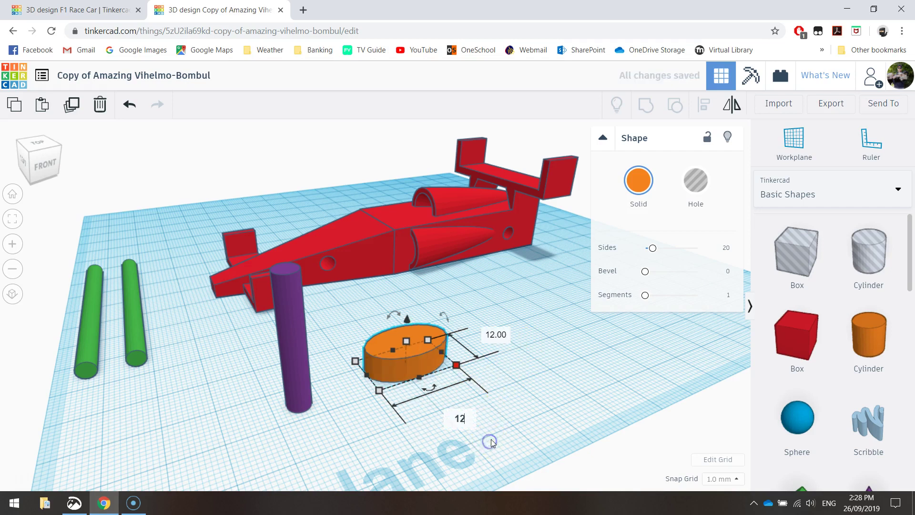
{"action": "key", "text": "Return"}
Step: Colour the 12 mm cylinder yellow and move it closer to the purple cylinder
{"action": "left_click", "coordinate": [638, 180]}
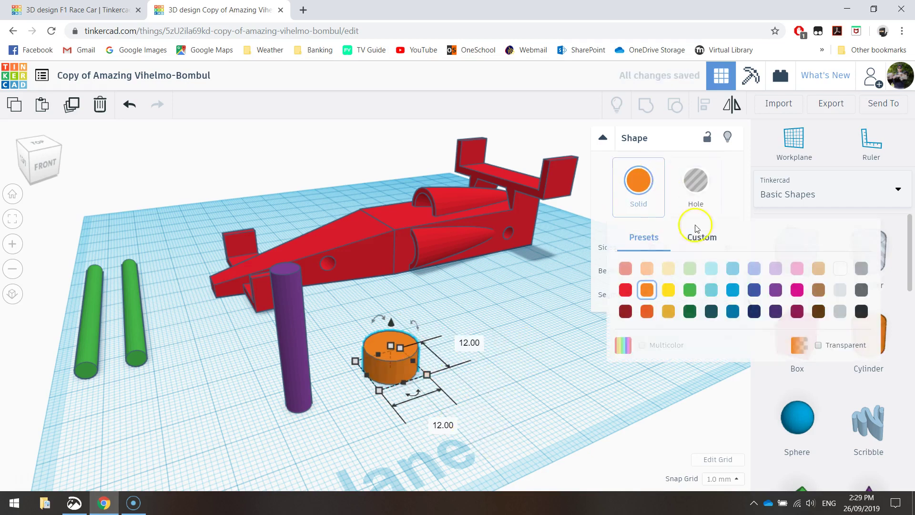
{"action": "left_click", "coordinate": [669, 296]}
{"action": "left_click", "coordinate": [426, 350]}
{"action": "left_click_drag", "start_coordinate": [390, 355], "coordinate": [355, 364]}
{"action": "left_click", "coordinate": [499, 340]}
Step: Add one more cylinder beside the yellow one and set its height to 15 mm, keeping the 20 mm base
{"action": "left_click_drag", "start_coordinate": [858, 329], "coordinate": [439, 357]}
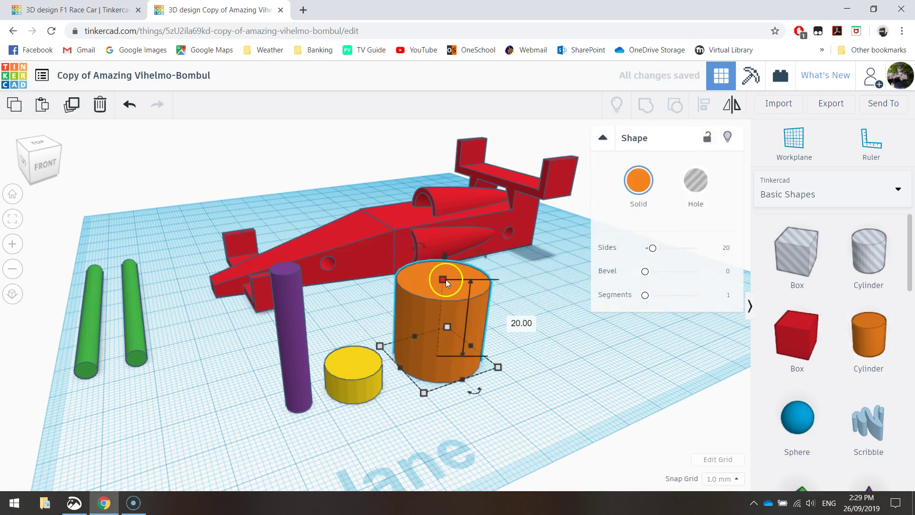
{"action": "left_click", "coordinate": [506, 324]}
{"action": "type", "text": "15"}
{"action": "key", "text": "Return"}
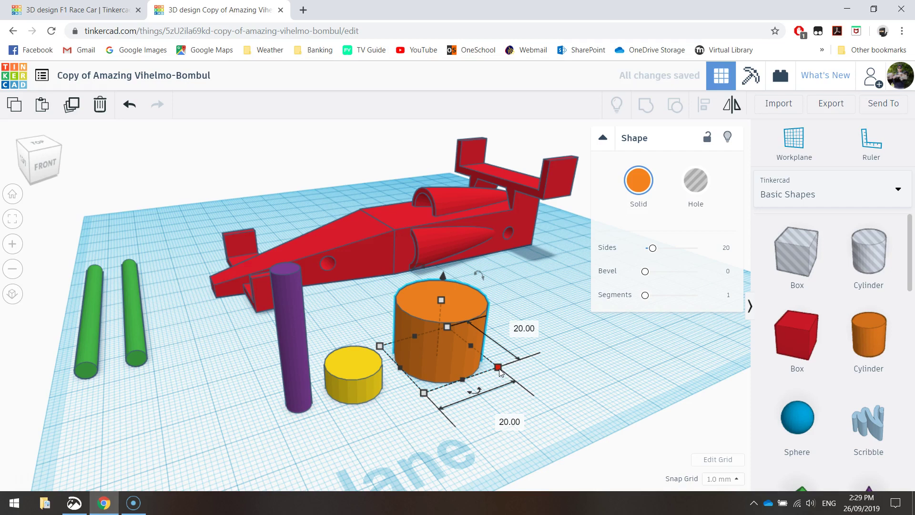
{"action": "left_click", "coordinate": [576, 356]}
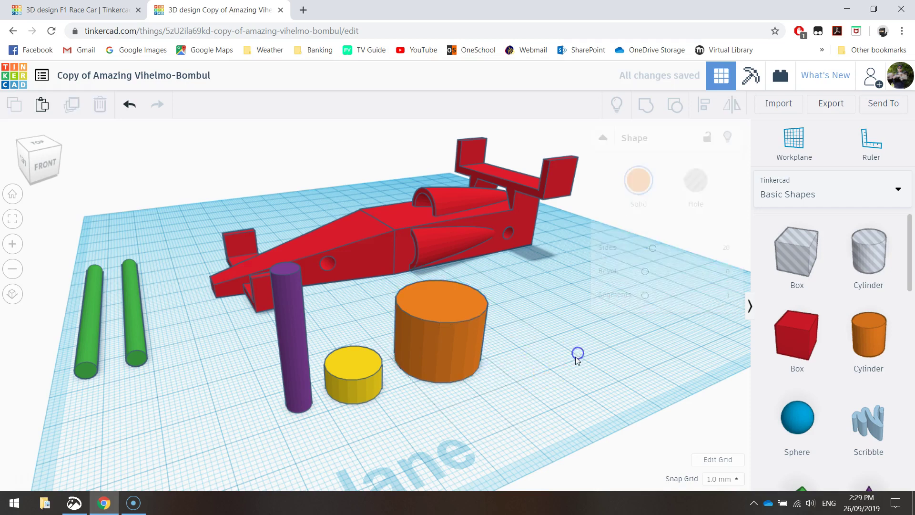
Step: Colour the 15 mm high cylinder blue
{"action": "left_click", "coordinate": [482, 315]}
{"action": "left_click", "coordinate": [614, 209]}
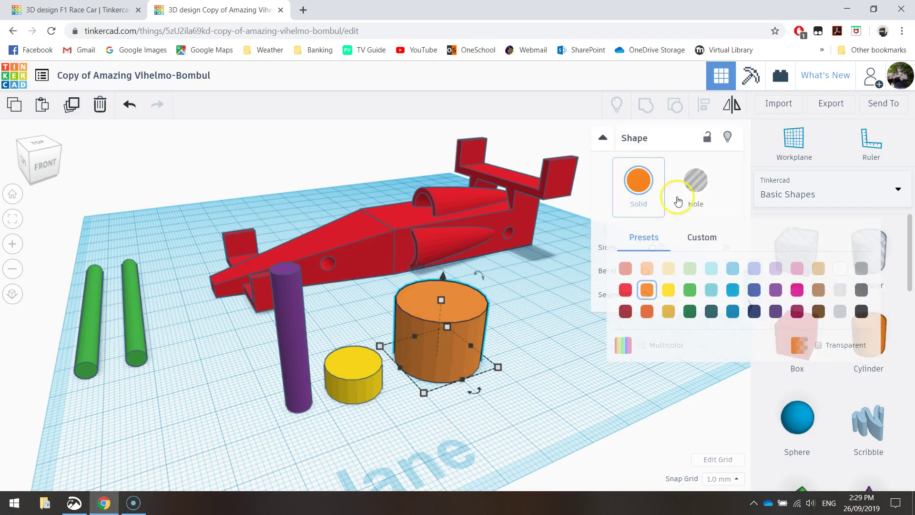
{"action": "left_click", "coordinate": [731, 293]}
{"action": "left_click", "coordinate": [585, 330]}
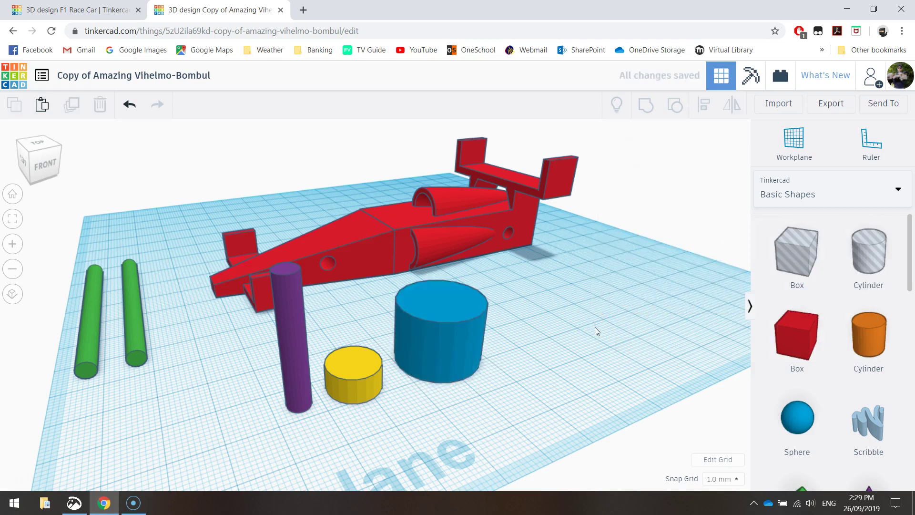
{"action": "left_click", "coordinate": [599, 329]}
Step: Raise the blue cylinder slightly above the workplane and select the yellow cylinder
{"action": "right_click_drag", "start_coordinate": [527, 405], "coordinate": [488, 388]}
{"action": "left_click", "coordinate": [415, 316]}
{"action": "left_click", "coordinate": [393, 233]}
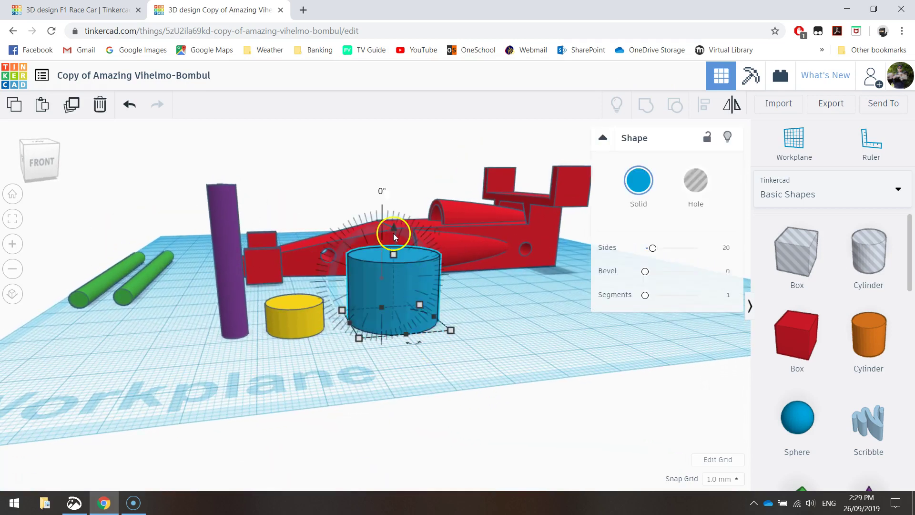
{"action": "left_click", "coordinate": [393, 229]}
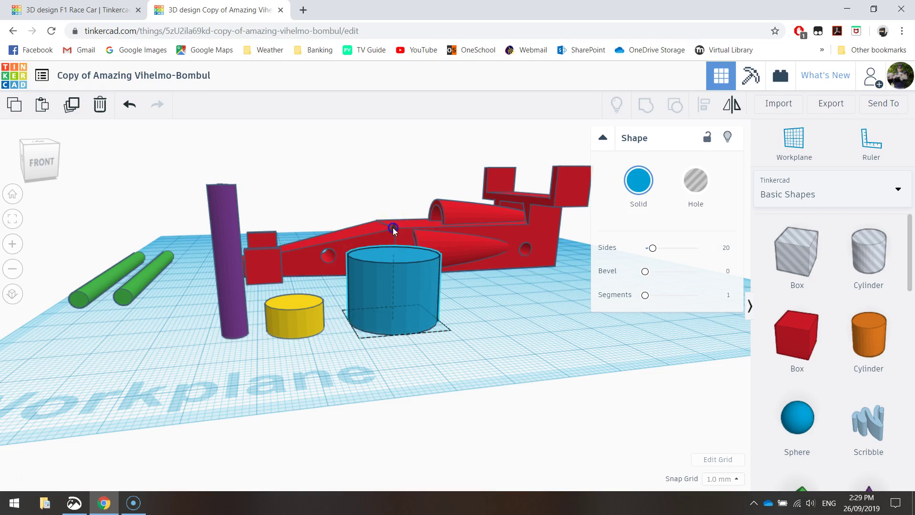
{"action": "left_click_drag", "start_coordinate": [393, 229], "coordinate": [391, 218]}
{"action": "left_click", "coordinate": [326, 324]}
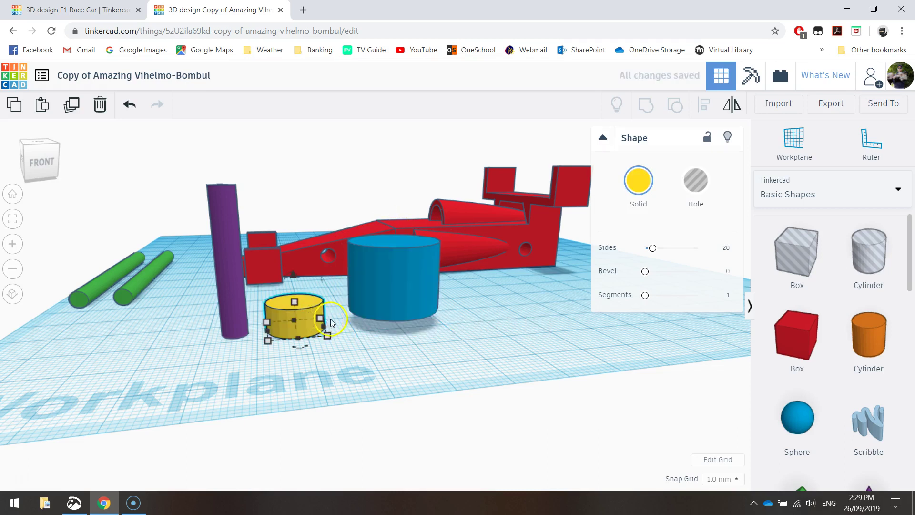
Step: Duplicate the yellow cylinder, move the copy to the far side of the blue cylinder and raise it about 14 mm
{"action": "left_click", "coordinate": [71, 105]}
{"action": "left_click_drag", "start_coordinate": [309, 311], "coordinate": [517, 302]}
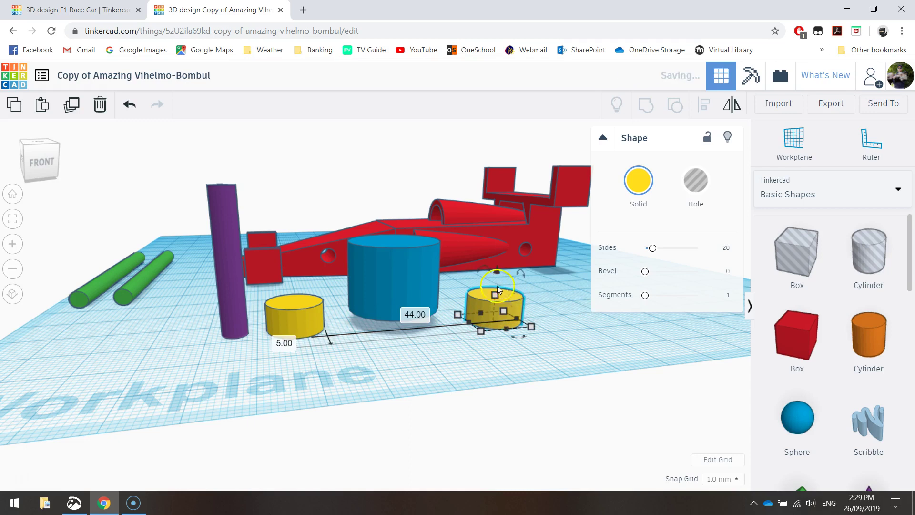
{"action": "left_click_drag", "start_coordinate": [496, 271], "coordinate": [509, 209]}
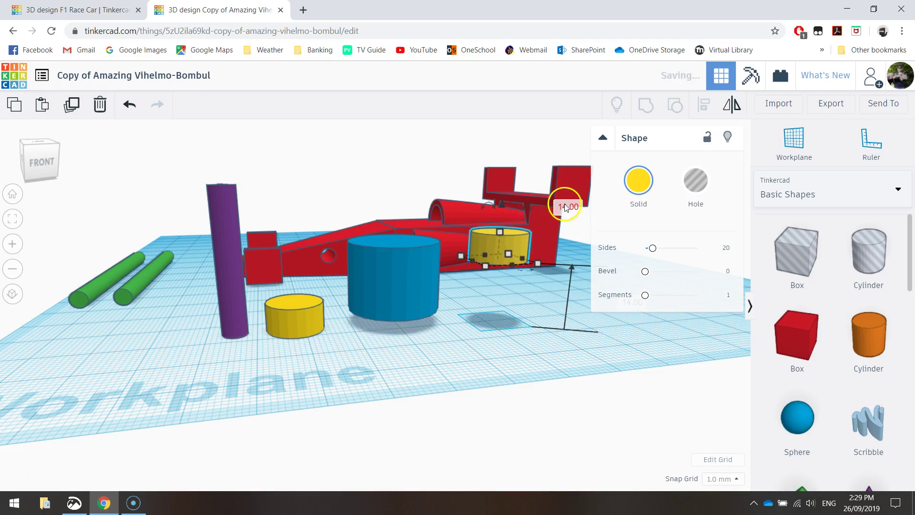
{"action": "left_click", "coordinate": [533, 338]}
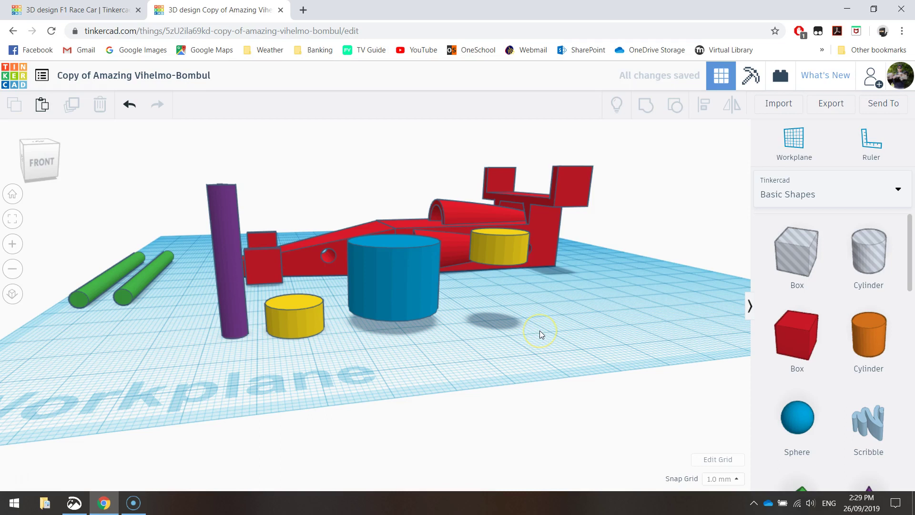
Step: Select the purple, blue and both yellow cylinders and align them on their centres in both horizontal directions
{"action": "right_click_drag", "start_coordinate": [540, 330], "coordinate": [506, 358]}
{"action": "scroll", "coordinate": [388, 399], "scroll_direction": "up", "scroll_amount": 3}
{"action": "left_click_drag", "start_coordinate": [184, 356], "coordinate": [538, 462]}
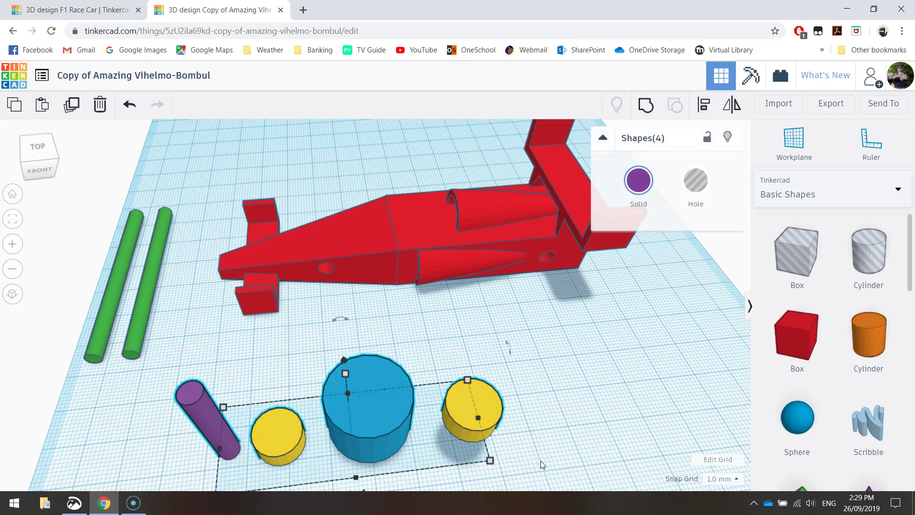
{"action": "scroll", "coordinate": [507, 376], "scroll_direction": "down", "scroll_amount": 4}
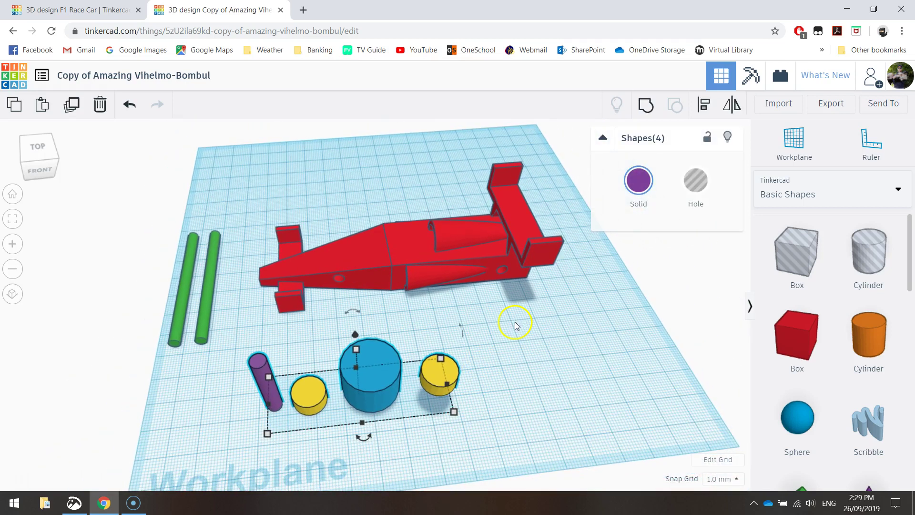
{"action": "left_click", "coordinate": [703, 106]}
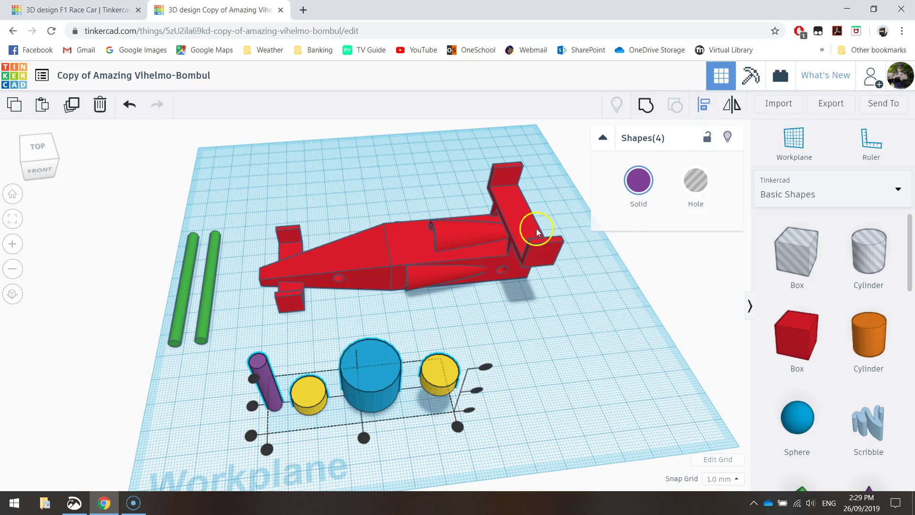
{"action": "left_click", "coordinate": [252, 407]}
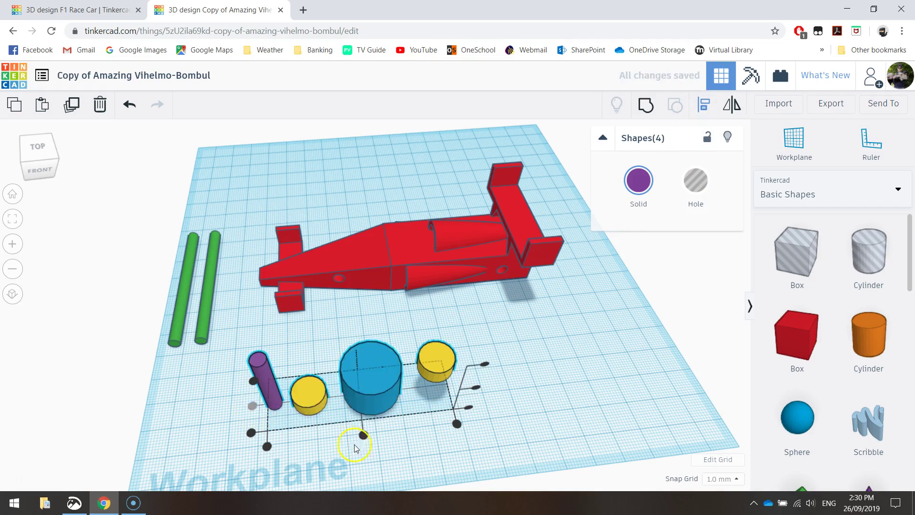
{"action": "left_click", "coordinate": [364, 436]}
Step: Turn the lower yellow, upper yellow and purple cylinders into holes, leaving the blue cylinder solid
{"action": "right_click_drag", "start_coordinate": [454, 405], "coordinate": [394, 382]}
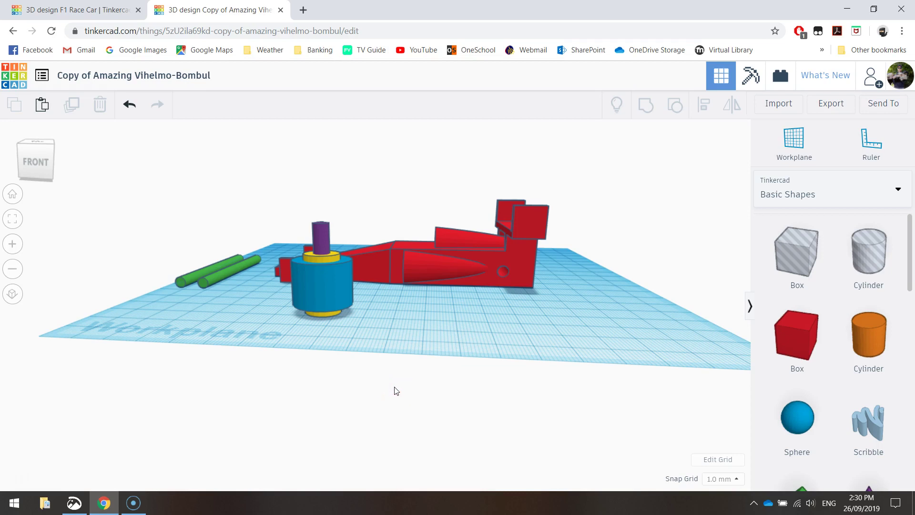
{"action": "scroll", "coordinate": [328, 250], "scroll_direction": "up", "scroll_amount": 3}
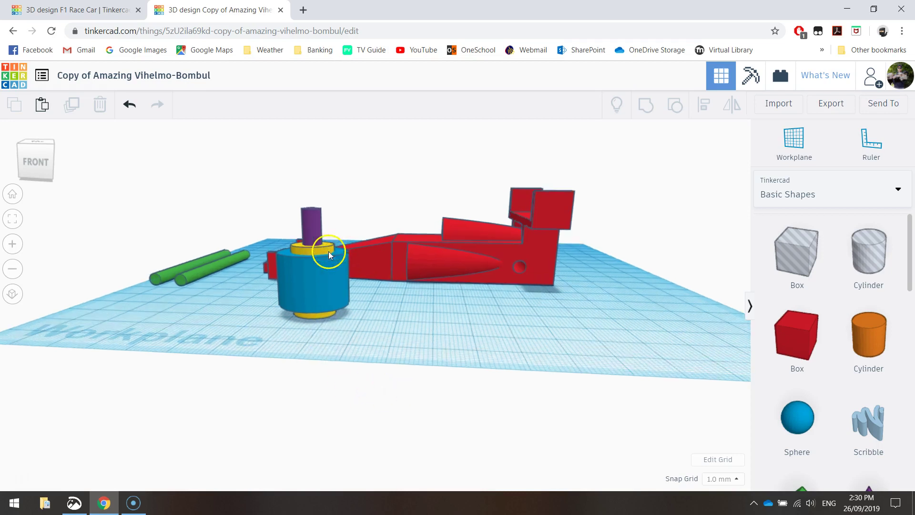
{"action": "left_click", "coordinate": [317, 323]}
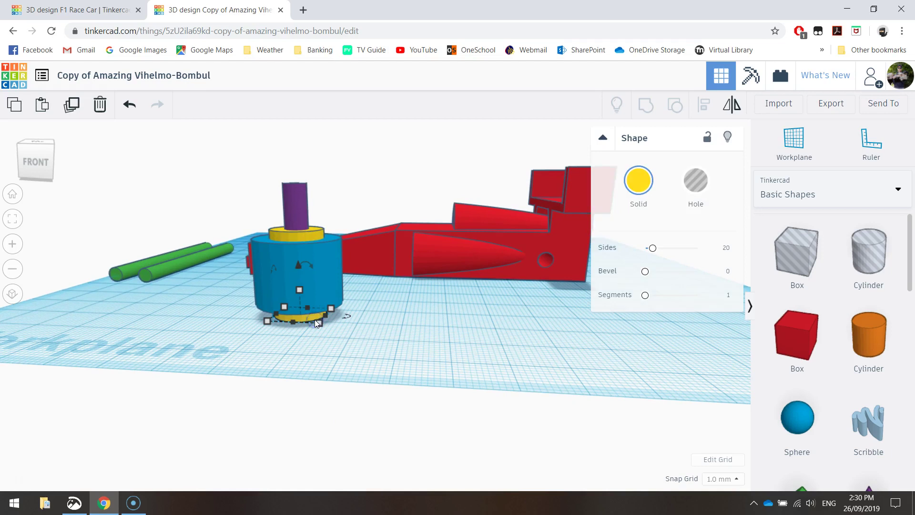
{"action": "left_click", "coordinate": [695, 180]}
{"action": "left_click", "coordinate": [312, 231]}
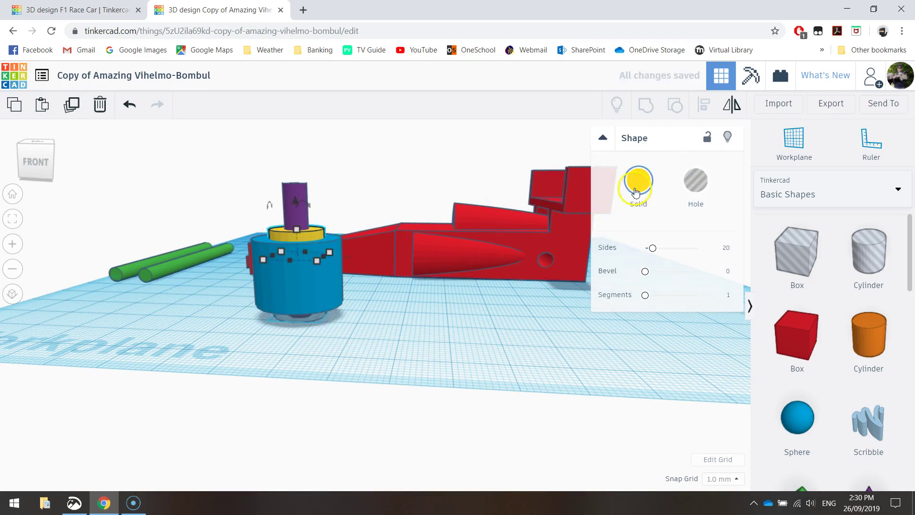
{"action": "left_click", "coordinate": [695, 180]}
{"action": "left_click", "coordinate": [305, 191]}
{"action": "left_click", "coordinate": [688, 180]}
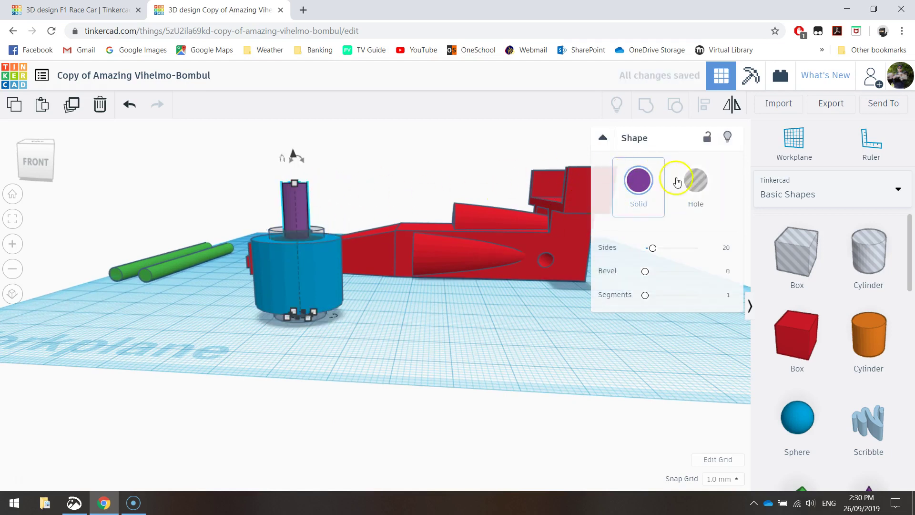
{"action": "left_click", "coordinate": [399, 354]}
Step: Group the blue cylinder with its three hole cylinders to cut out the wheel
{"action": "left_click_drag", "start_coordinate": [388, 366], "coordinate": [334, 328]}
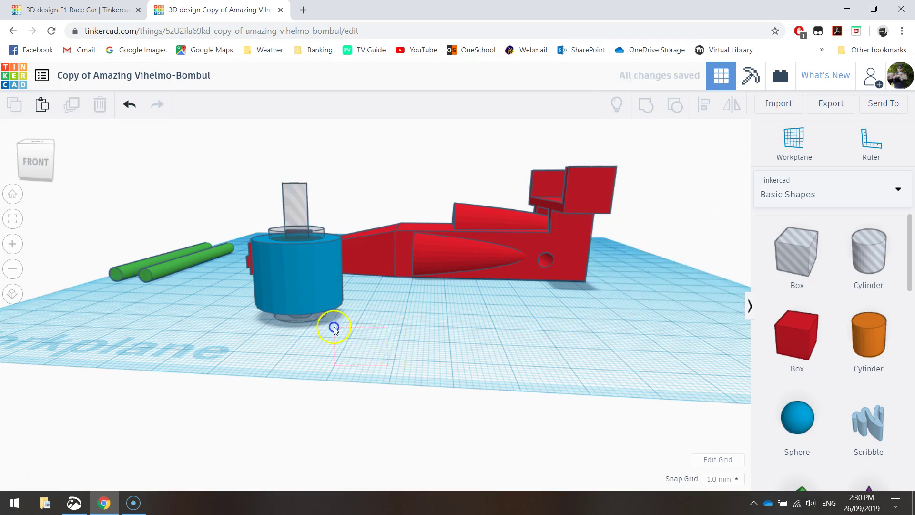
{"action": "right_click_drag", "start_coordinate": [367, 337], "coordinate": [400, 341]}
{"action": "left_click_drag", "start_coordinate": [391, 335], "coordinate": [260, 460]}
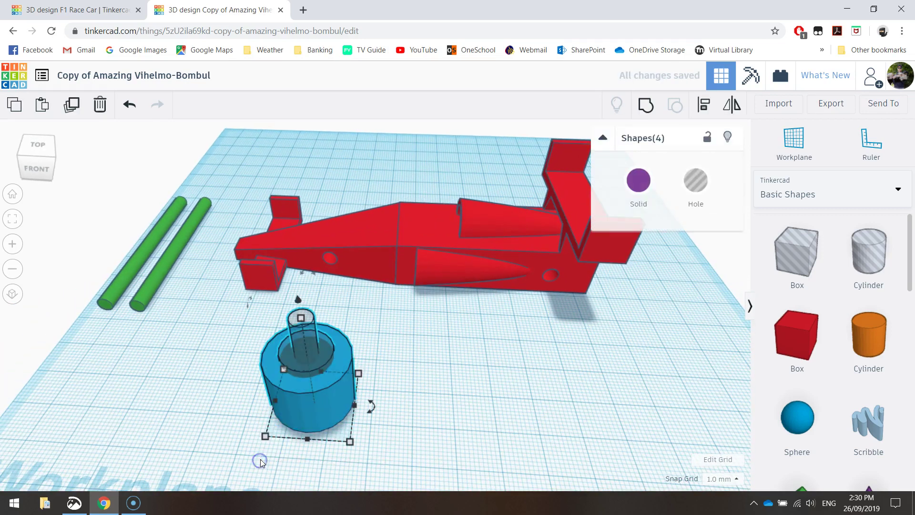
{"action": "left_click", "coordinate": [640, 107]}
{"action": "left_click", "coordinate": [471, 388]}
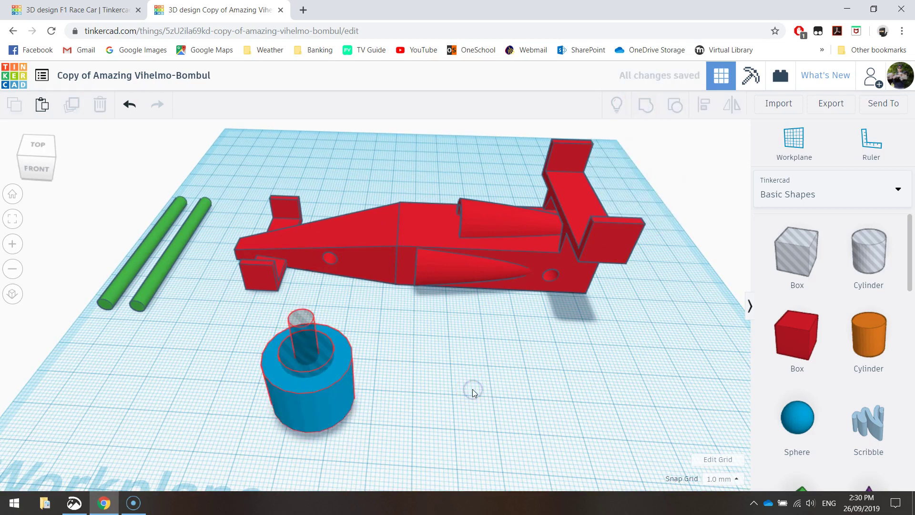
Step: Lower the blue wheel onto the workplane
{"action": "right_click_drag", "start_coordinate": [301, 377], "coordinate": [339, 281]}
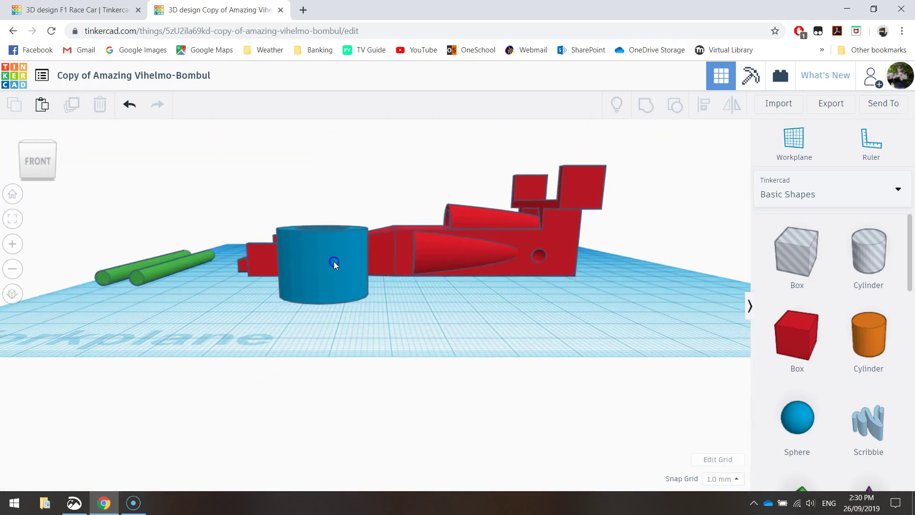
{"action": "left_click", "coordinate": [333, 266]}
{"action": "left_click_drag", "start_coordinate": [323, 202], "coordinate": [319, 212]}
{"action": "left_click", "coordinate": [408, 328]}
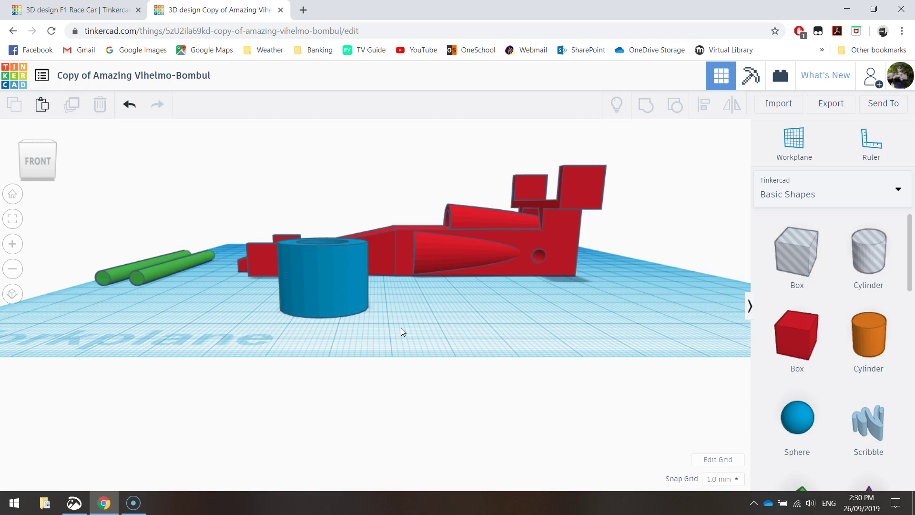
Step: Make three copies of the blue wheel and place them beside the original
{"action": "left_click", "coordinate": [312, 281]}
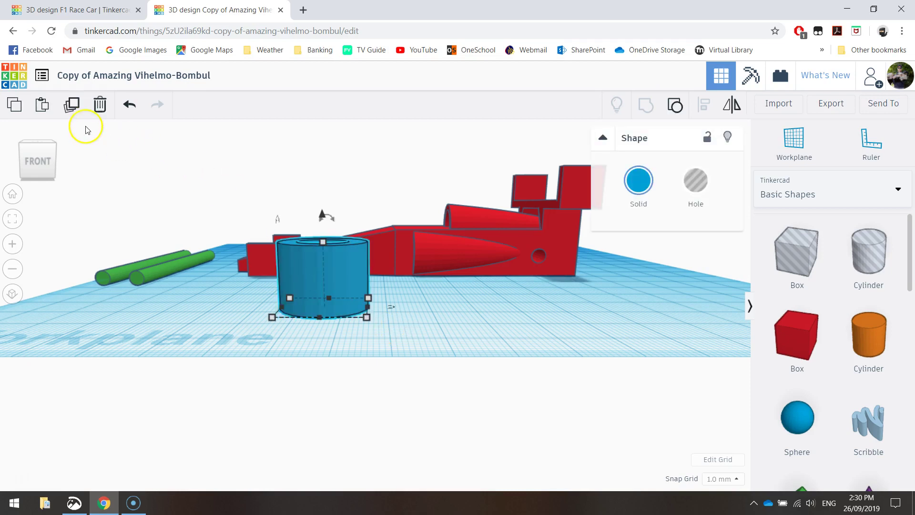
{"action": "left_click", "coordinate": [71, 105]}
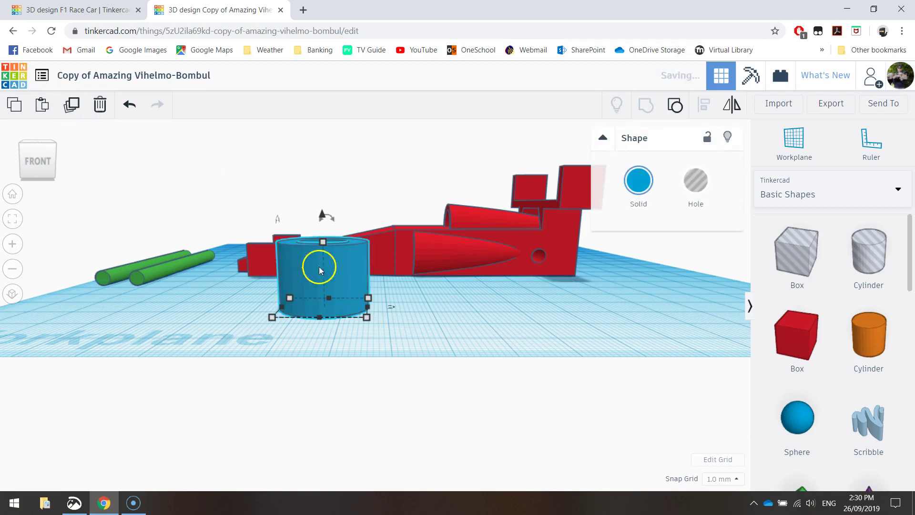
{"action": "left_click_drag", "start_coordinate": [316, 262], "coordinate": [465, 265]}
{"action": "left_click_drag", "start_coordinate": [367, 256], "coordinate": [585, 273], "text": "alt"}
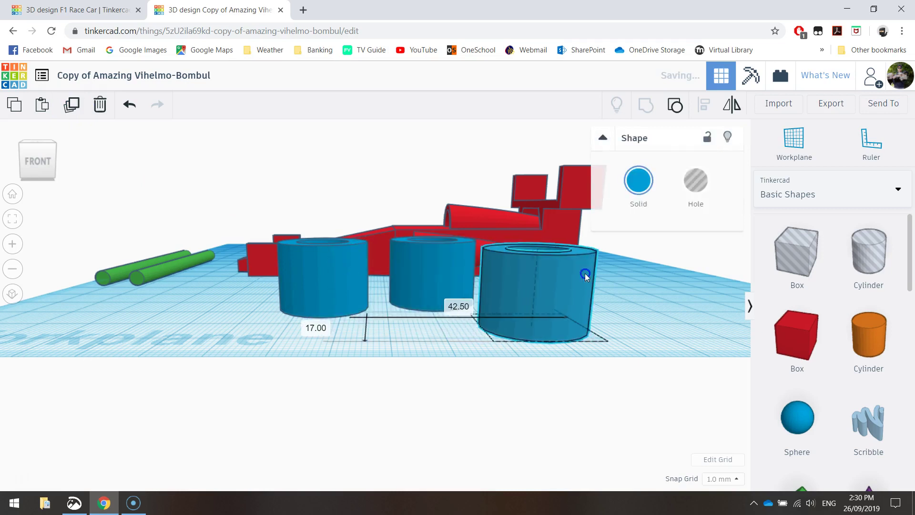
{"action": "left_click_drag", "start_coordinate": [348, 265], "coordinate": [623, 324], "text": "alt"}
Step: Move the wheels near the word Workplane apart so they sit in a rough row beside the car
{"action": "scroll", "coordinate": [623, 305], "scroll_direction": "down", "scroll_amount": 4}
{"action": "right_click_drag", "start_coordinate": [622, 324], "coordinate": [373, 338]}
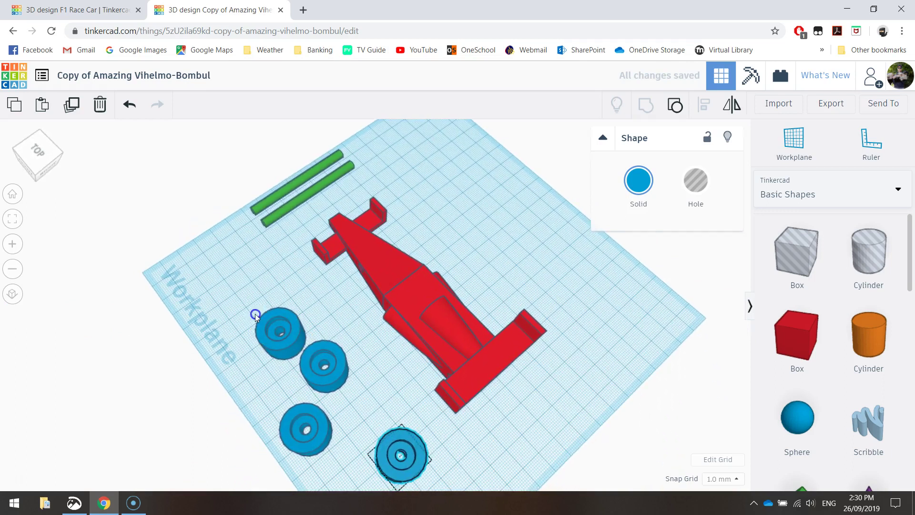
{"action": "left_click", "coordinate": [243, 304]}
{"action": "left_click_drag", "start_coordinate": [323, 363], "coordinate": [289, 353]}
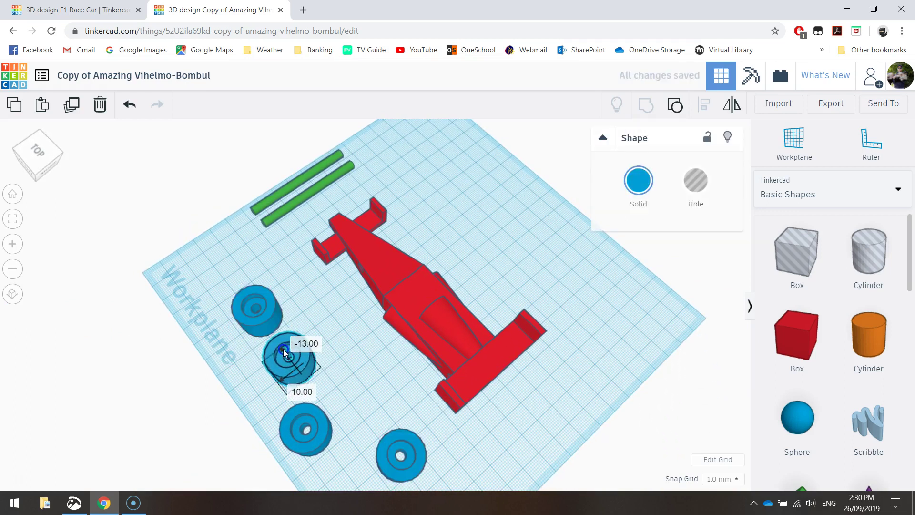
{"action": "left_click_drag", "start_coordinate": [304, 428], "coordinate": [334, 413]}
Step: Select all four wheels and centre-align them into a straight row parallel to the car
{"action": "left_click_drag", "start_coordinate": [437, 478], "coordinate": [282, 422]}
{"action": "left_click", "coordinate": [244, 310], "text": "shift"}
{"action": "left_click", "coordinate": [295, 350], "text": "shift"}
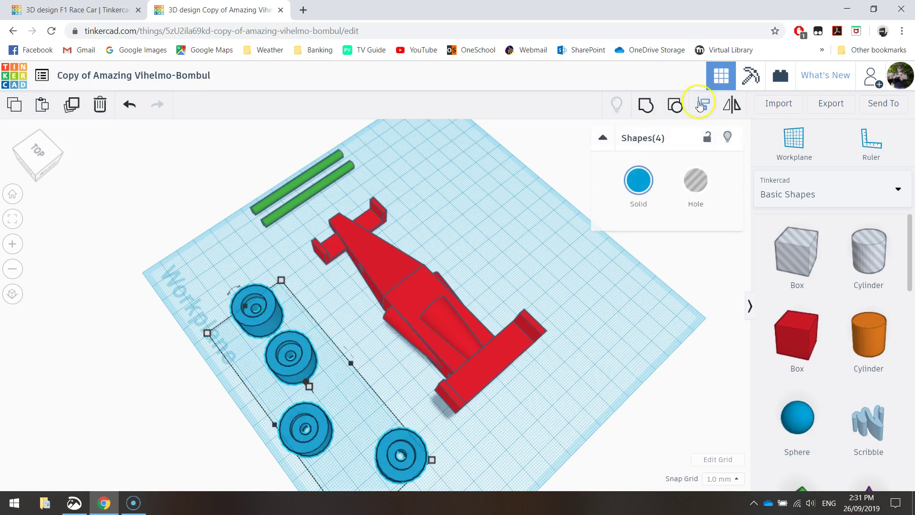
{"action": "scroll", "coordinate": [441, 445], "scroll_direction": "down", "scroll_amount": 3}
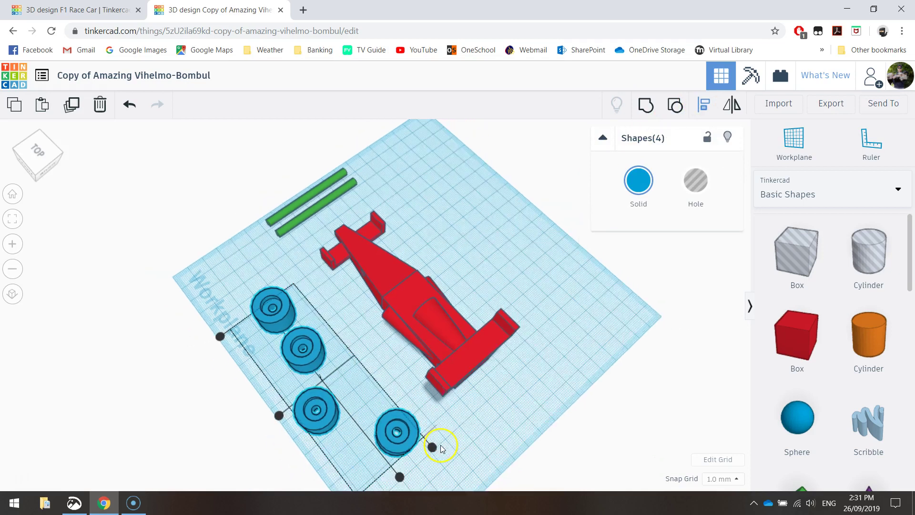
{"action": "key", "text": "l"}
{"action": "left_click", "coordinate": [396, 445]}
{"action": "left_click", "coordinate": [450, 442]}
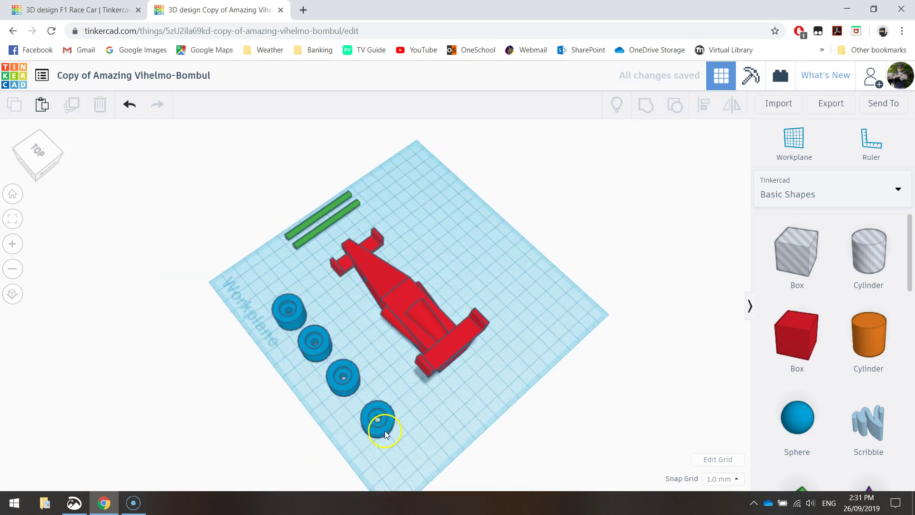
Step: Move the rearmost wheel 8 mm along the row towards the other wheels
{"action": "left_click_drag", "start_coordinate": [385, 431], "coordinate": [372, 424]}
{"action": "left_click", "coordinate": [337, 373]}
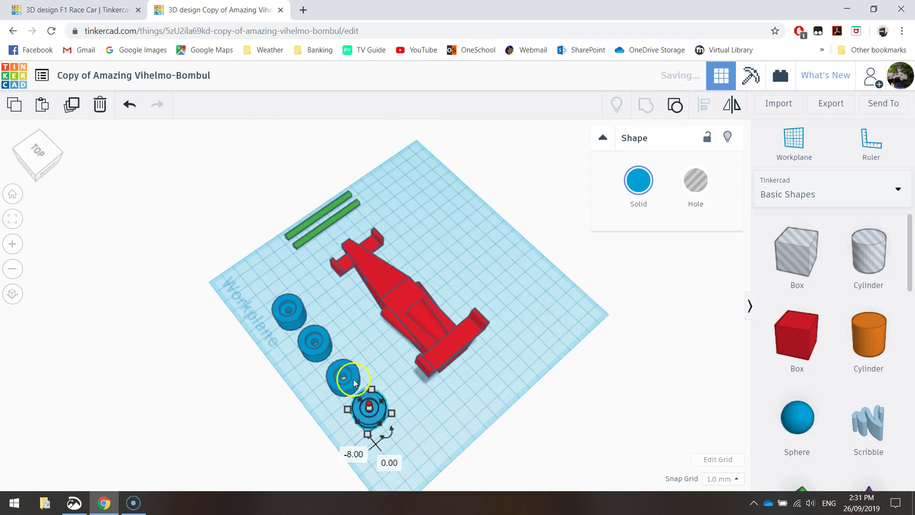
{"action": "left_click", "coordinate": [532, 430]}
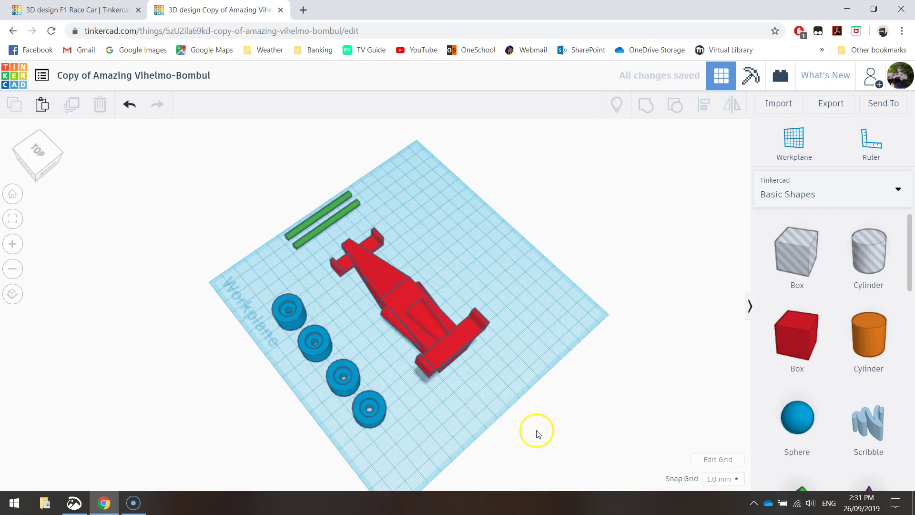
Step: Add a solid cylinder to the workplane behind the car's rear wing and colour it yellow
{"action": "right_click_drag", "start_coordinate": [534, 431], "coordinate": [438, 408]}
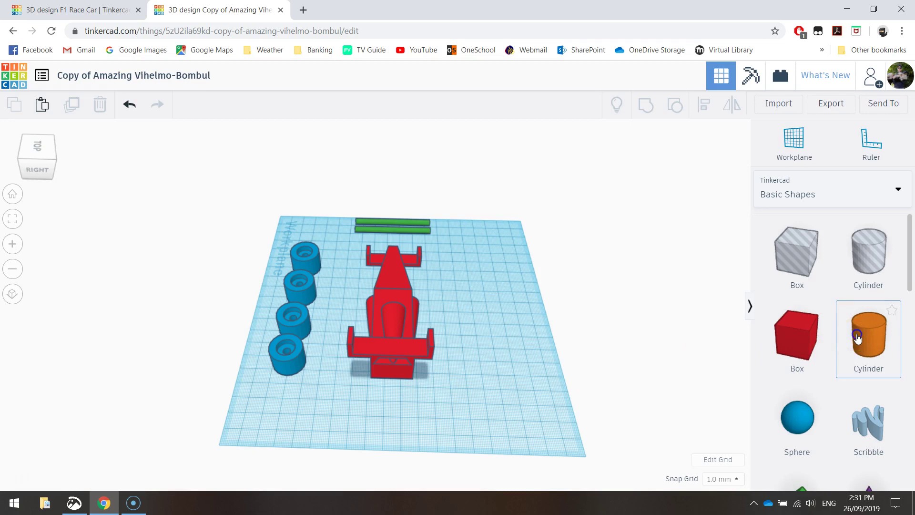
{"action": "left_click_drag", "start_coordinate": [858, 337], "coordinate": [367, 414]}
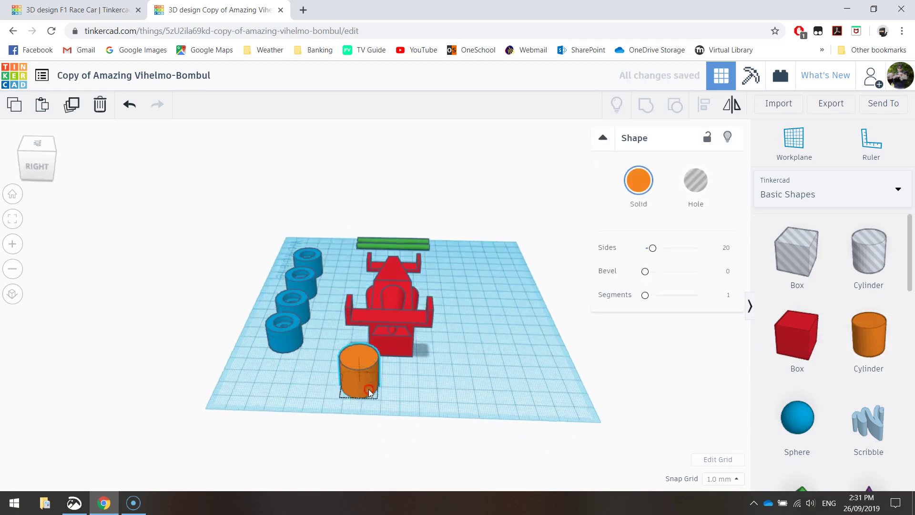
{"action": "left_click", "coordinate": [641, 187]}
{"action": "left_click", "coordinate": [652, 291]}
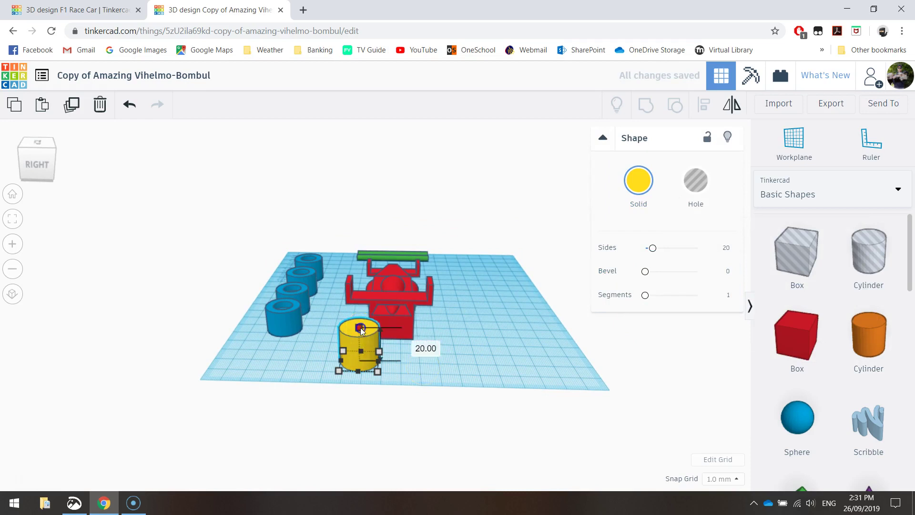
Step: Set the new yellow cylinder's height to 3 mm
{"action": "left_click", "coordinate": [415, 345]}
{"action": "type", "text": "3"}
{"action": "left_click", "coordinate": [419, 349]}
{"action": "type", "text": "3"}
{"action": "key", "text": "Return"}
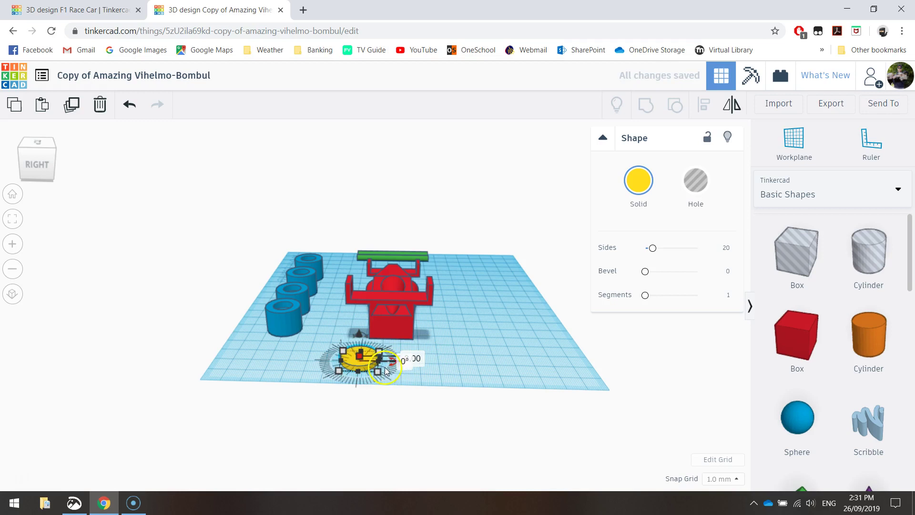
Step: Set the yellow disc's base dimensions to 10 mm by 10 mm
{"action": "scroll", "coordinate": [376, 390], "scroll_direction": "up", "scroll_amount": 3}
{"action": "left_click", "coordinate": [439, 401]}
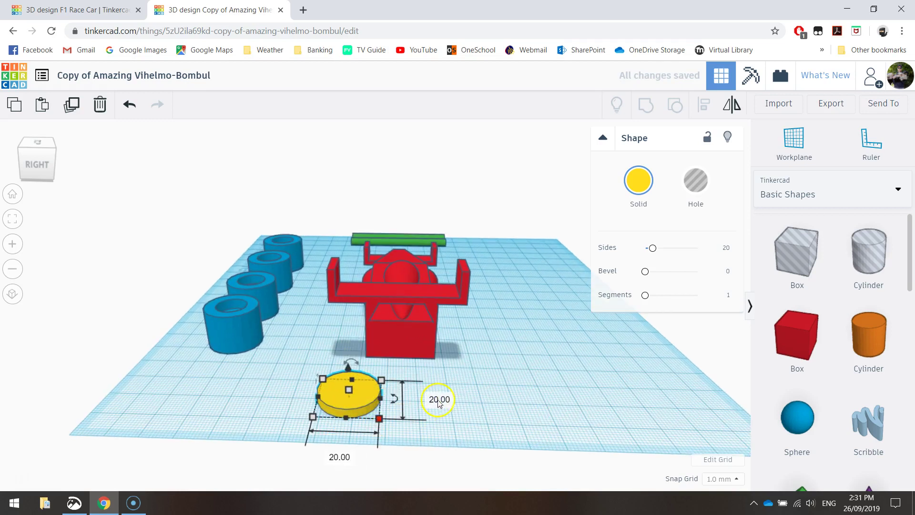
{"action": "left_click", "coordinate": [443, 400]}
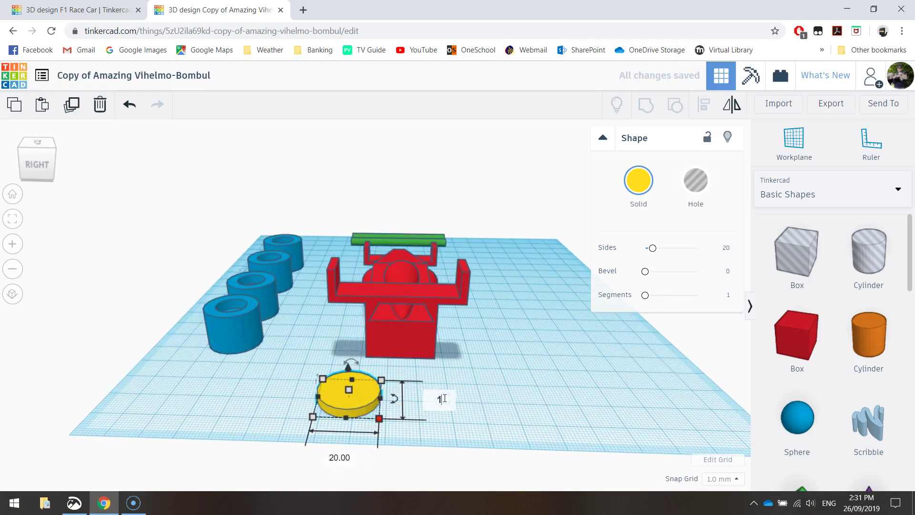
{"action": "type", "text": "10"}
{"action": "key", "text": "Tab"}
{"action": "type", "text": "1"}
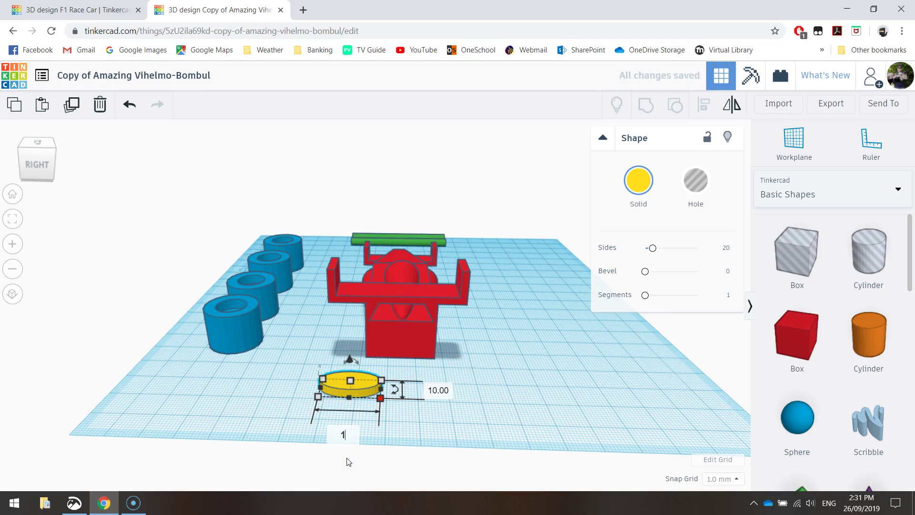
{"action": "key", "text": "Return"}
{"action": "left_click", "coordinate": [346, 395]}
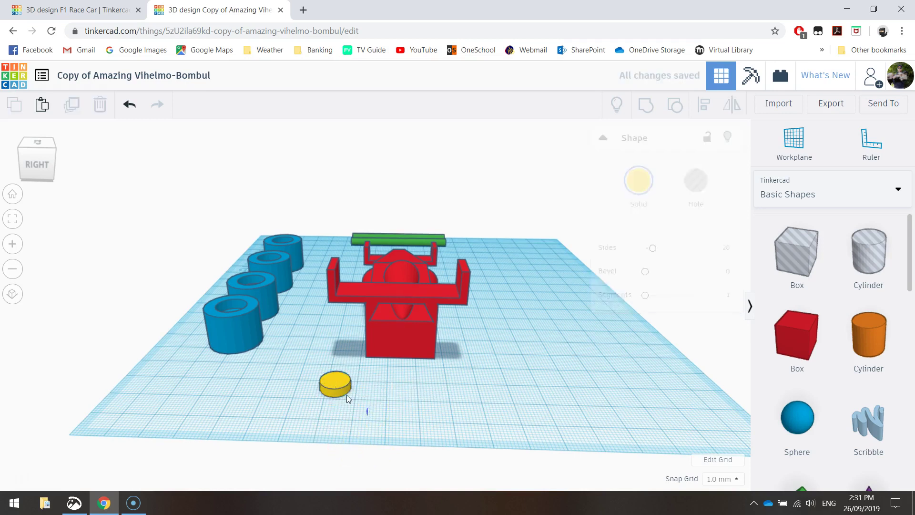
Step: Add a solid cylinder beside the yellow disc behind the car and set its height to 10 mm
{"action": "scroll", "coordinate": [418, 409], "scroll_direction": "up", "scroll_amount": 2}
{"action": "left_click_drag", "start_coordinate": [842, 362], "coordinate": [422, 444]}
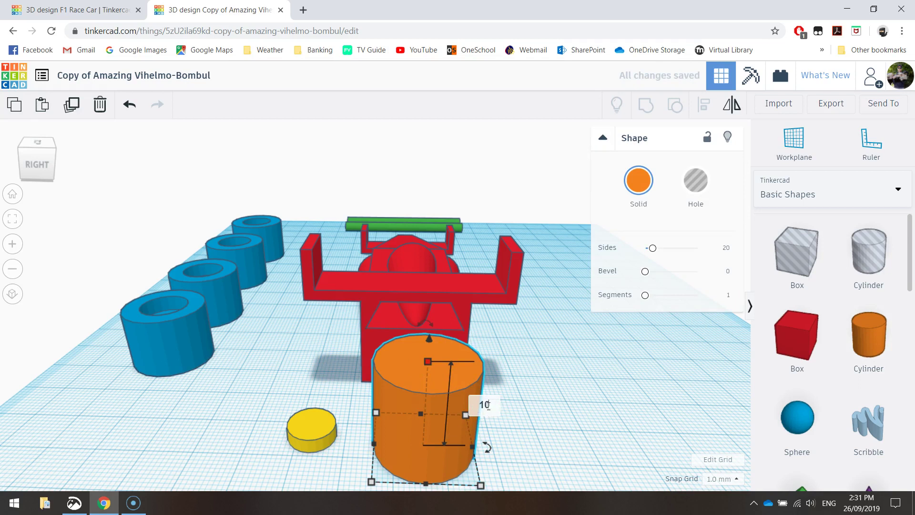
{"action": "key", "text": "Return"}
Step: Set the orange cylinder's base dimensions to 4.35 mm by 4.35 mm
{"action": "right_click_drag", "start_coordinate": [508, 450], "coordinate": [510, 398]}
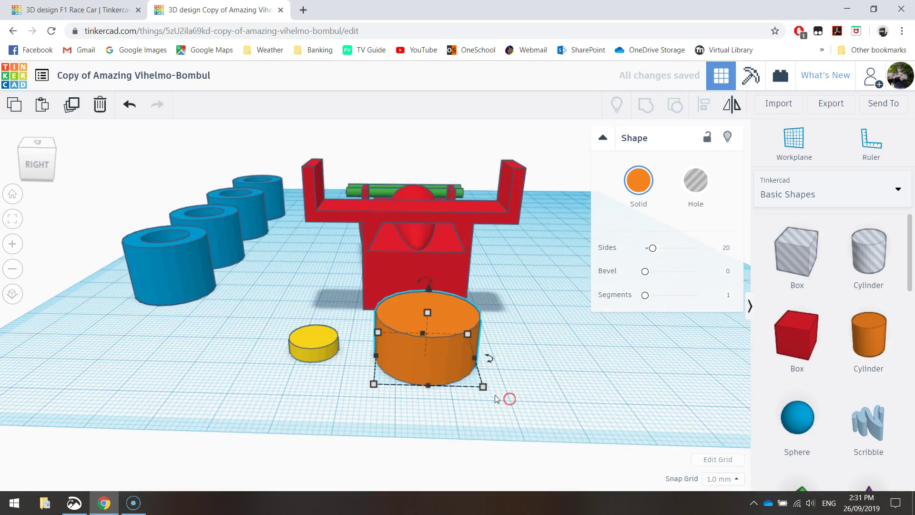
{"action": "left_click", "coordinate": [483, 386]}
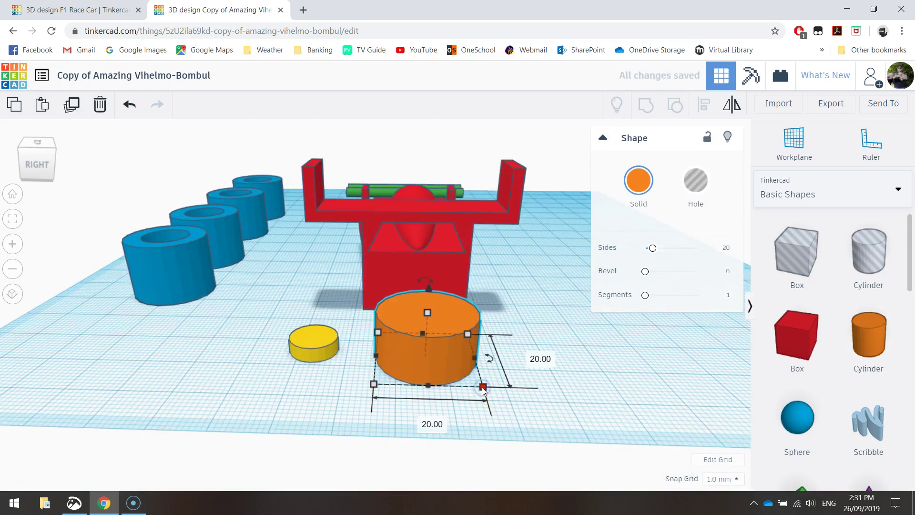
{"action": "left_click", "coordinate": [533, 361]}
{"action": "type", "text": "4."}
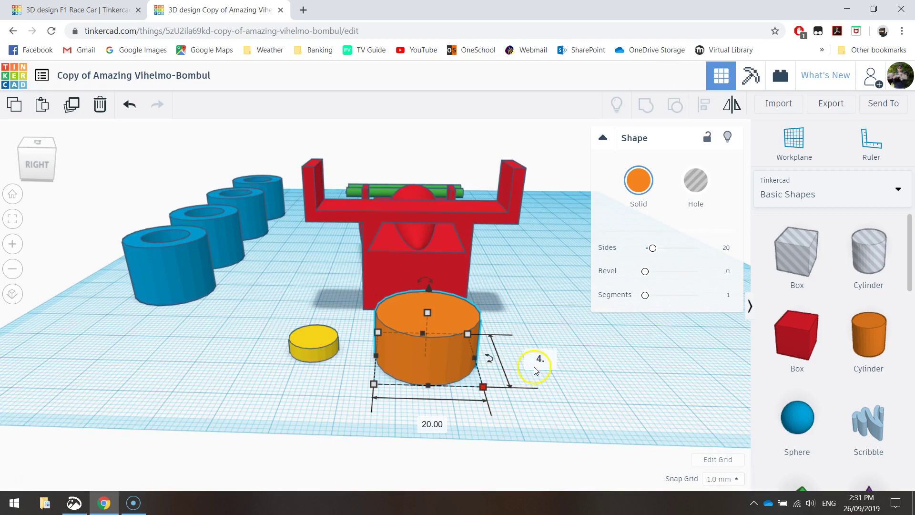
{"action": "type", "text": "35"}
{"action": "left_click", "coordinate": [431, 424]}
{"action": "type", "text": "4."}
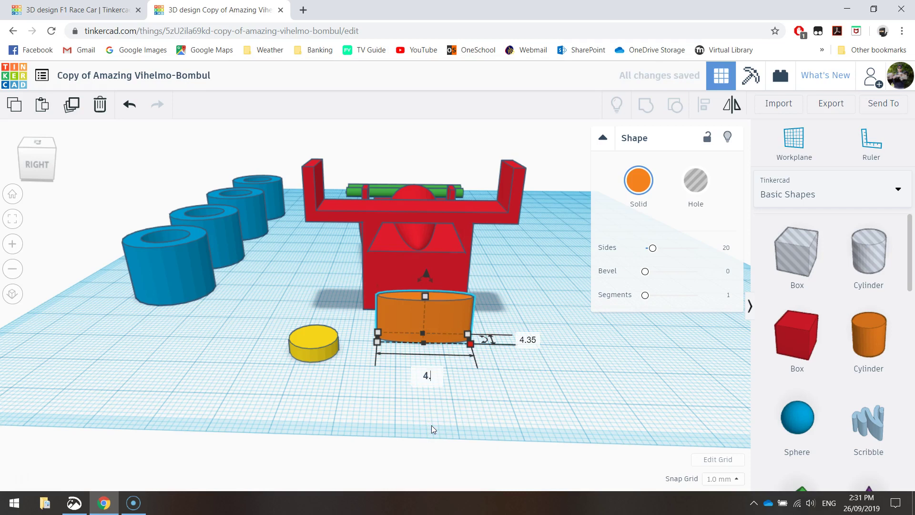
{"action": "type", "text": "35"}
{"action": "left_click", "coordinate": [589, 305]}
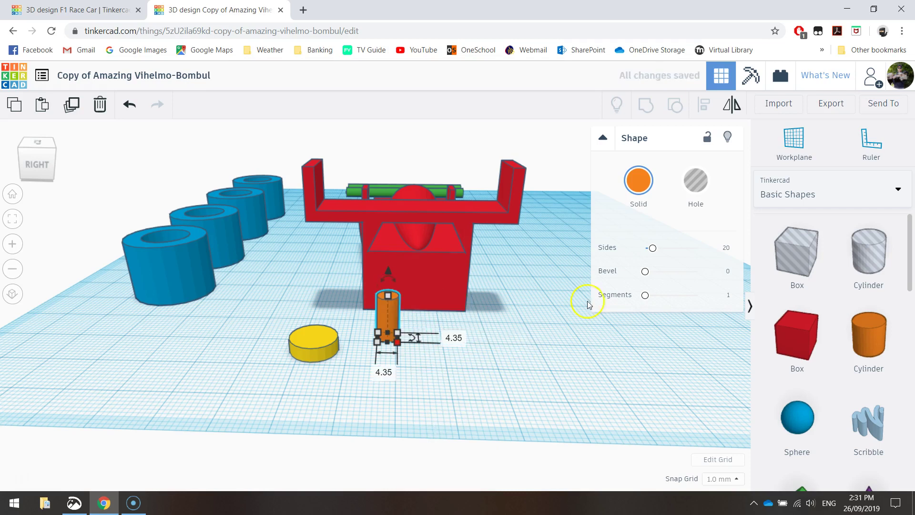
Step: Colour the thin cylinder light pink and move it closer to the yellow disc
{"action": "left_click", "coordinate": [642, 190]}
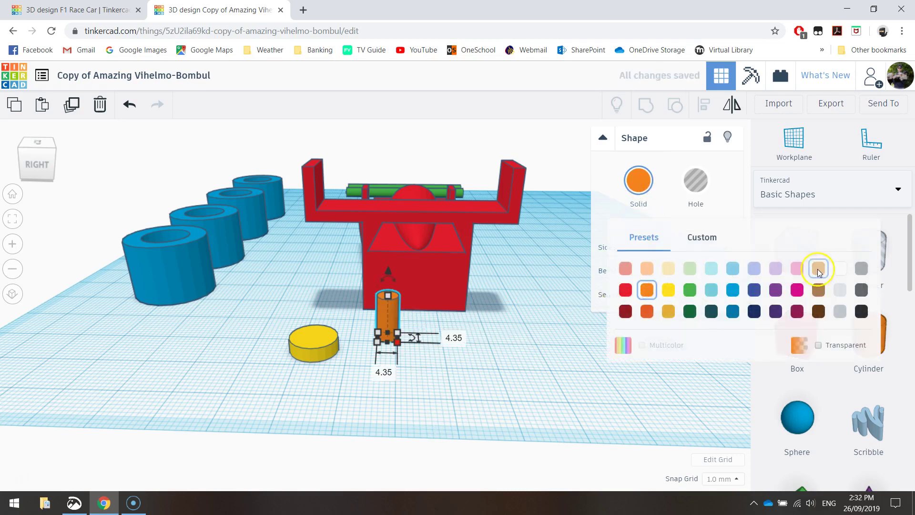
{"action": "left_click", "coordinate": [797, 268]}
{"action": "left_click", "coordinate": [423, 344]}
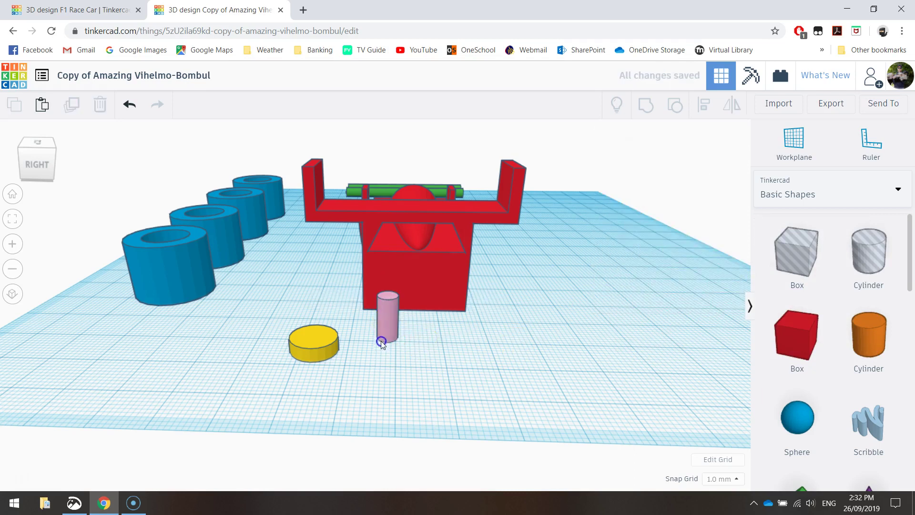
{"action": "left_click_drag", "start_coordinate": [381, 341], "coordinate": [349, 332]}
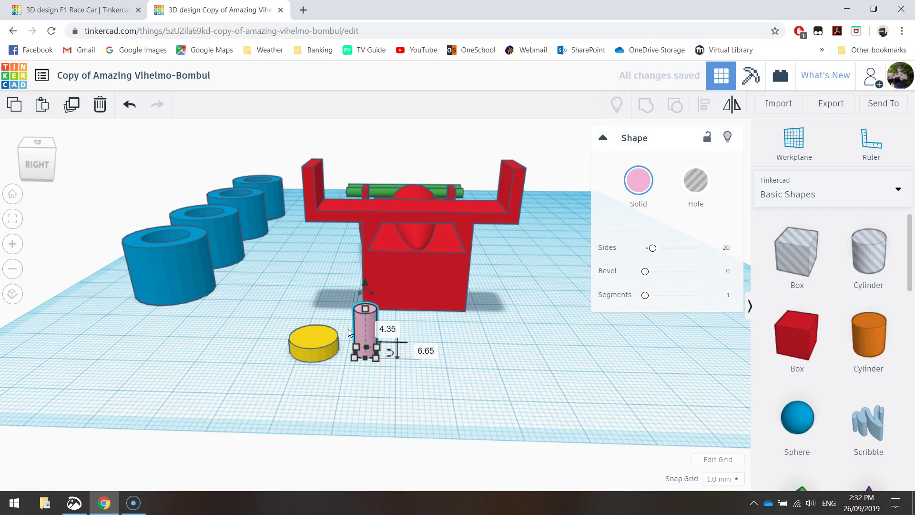
{"action": "left_click_drag", "start_coordinate": [349, 332], "coordinate": [348, 332]}
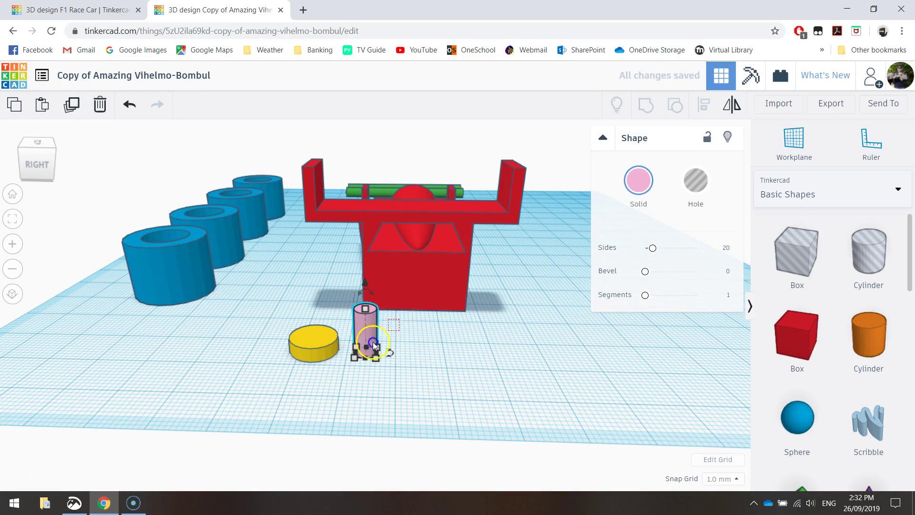
Step: Align the pink cylinder and the yellow disc to their common centre in both horizontal directions
{"action": "left_click", "coordinate": [291, 360], "text": "shift"}
{"action": "left_click", "coordinate": [704, 105]}
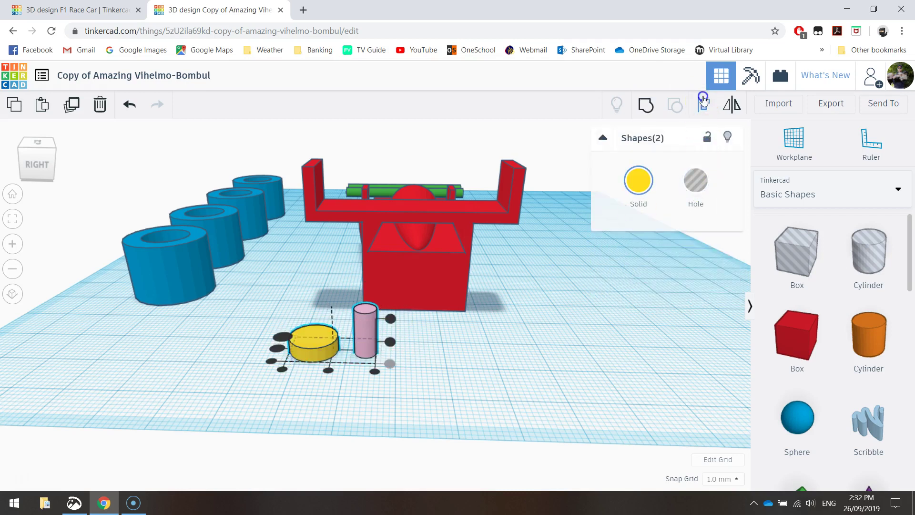
{"action": "left_click", "coordinate": [277, 348]}
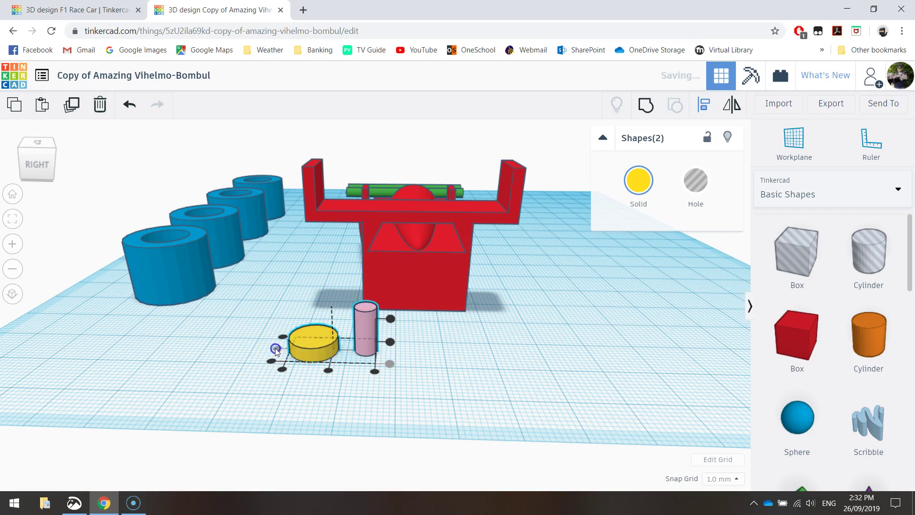
{"action": "left_click", "coordinate": [326, 371]}
{"action": "left_click", "coordinate": [419, 387]}
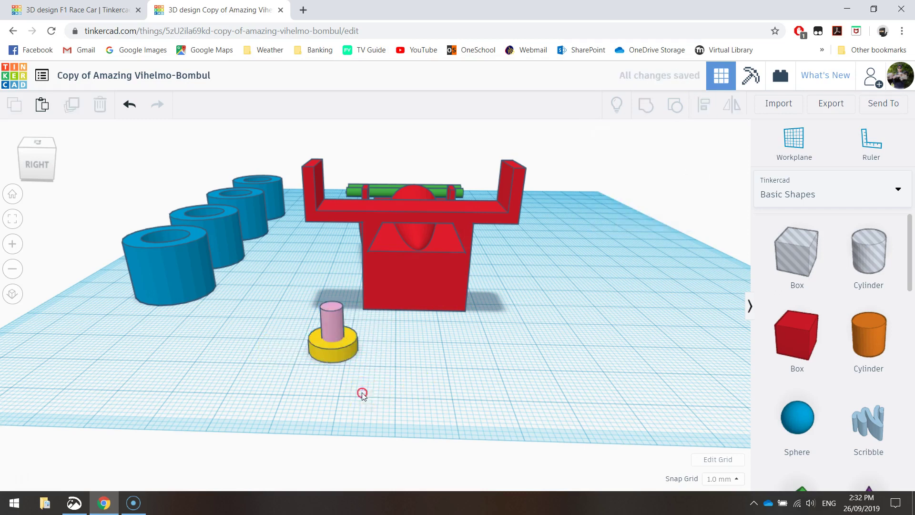
Step: Turn the pink cylinder into a hole and group it with the yellow disc to cut a ring
{"action": "mouse_move", "coordinate": [361, 394]}
{"action": "right_mouse_down"}
{"action": "mouse_move", "coordinate": [365, 343]}
{"action": "mouse_move", "coordinate": [364, 386]}
{"action": "right_mouse_up"}
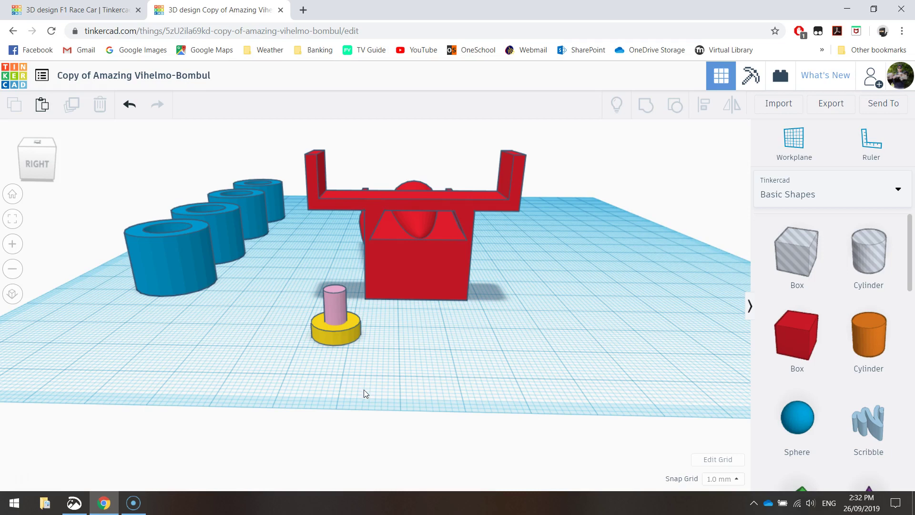
{"action": "left_click", "coordinate": [334, 302]}
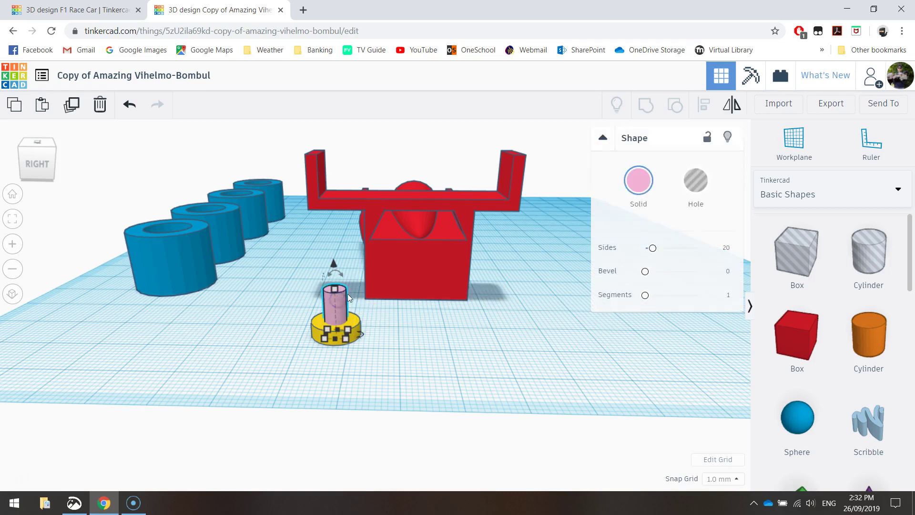
{"action": "left_click", "coordinate": [689, 181]}
{"action": "left_click", "coordinate": [394, 326]}
{"action": "left_click_drag", "start_coordinate": [352, 361], "coordinate": [322, 310]}
{"action": "left_click", "coordinate": [645, 107]}
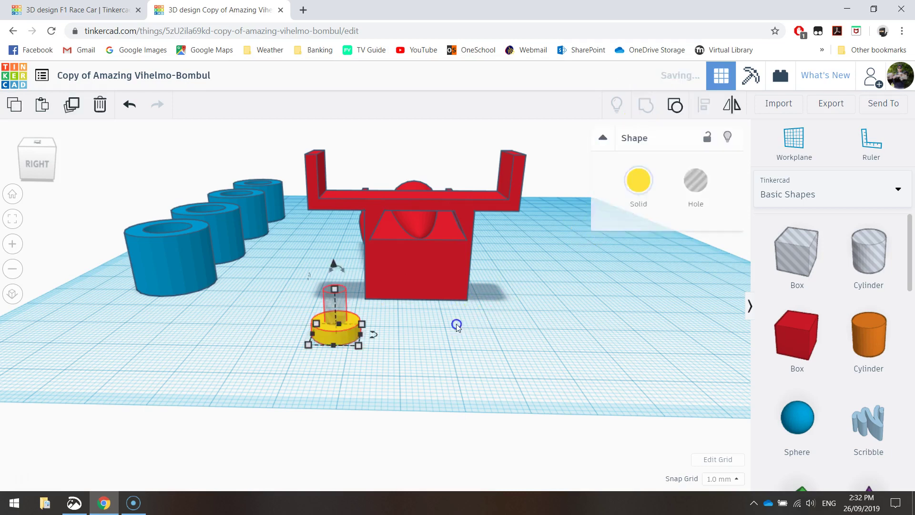
Step: Move the yellow ring 28 mm sideways towards the wheels' side and 7 mm away from the car
{"action": "left_click", "coordinate": [306, 382]}
{"action": "right_click_drag", "start_coordinate": [306, 381], "coordinate": [335, 305]}
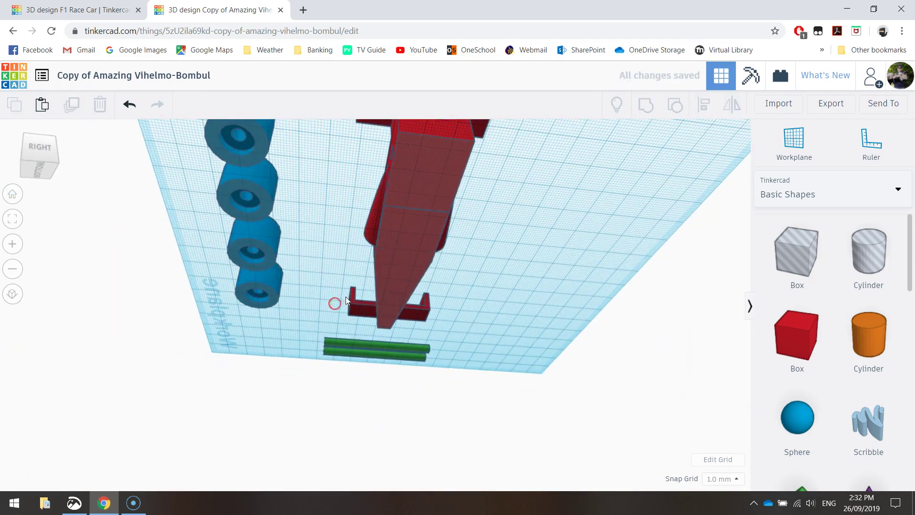
{"action": "right_click_drag", "start_coordinate": [370, 271], "coordinate": [336, 351]}
{"action": "left_click", "coordinate": [368, 232]}
{"action": "right_click_drag", "start_coordinate": [368, 232], "coordinate": [398, 321]}
{"action": "right_click_drag", "start_coordinate": [243, 173], "coordinate": [243, 158]}
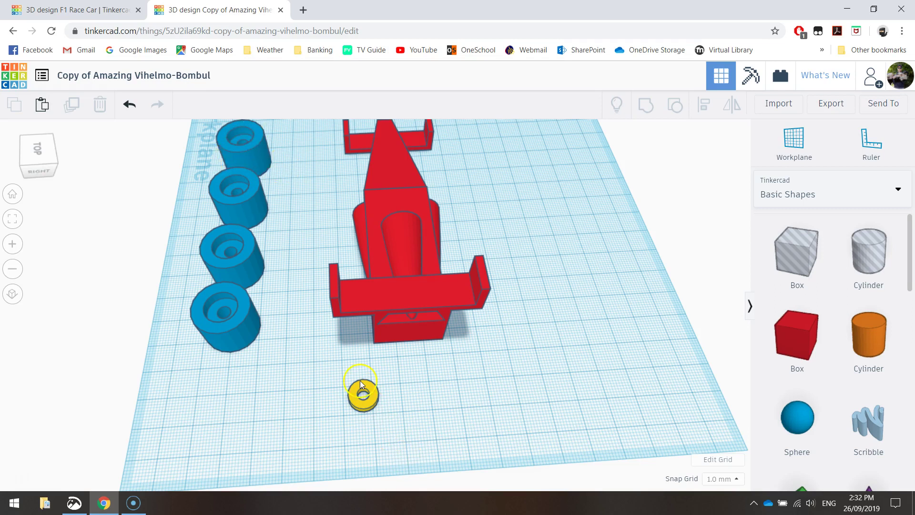
{"action": "left_click_drag", "start_coordinate": [355, 394], "coordinate": [271, 420]}
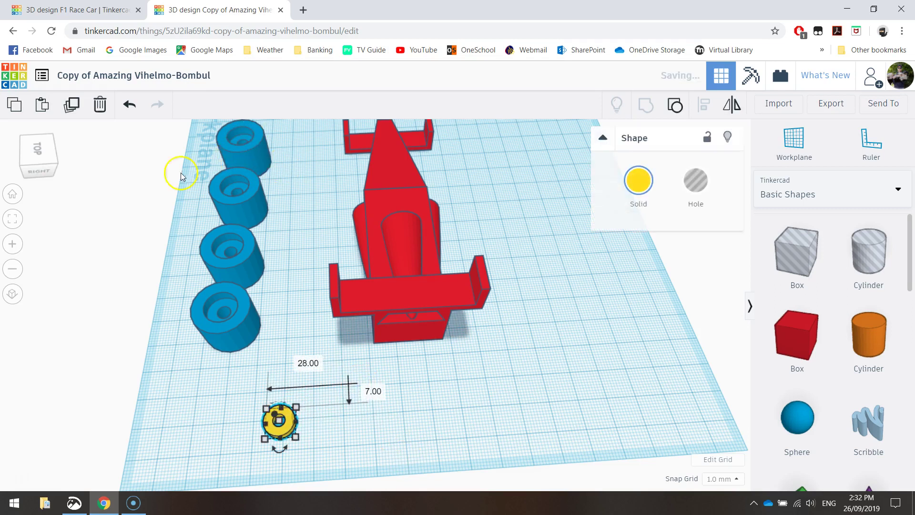
Step: Duplicate the yellow ring four times and space the copies into a row of five behind the car
{"action": "left_click", "coordinate": [72, 106]}
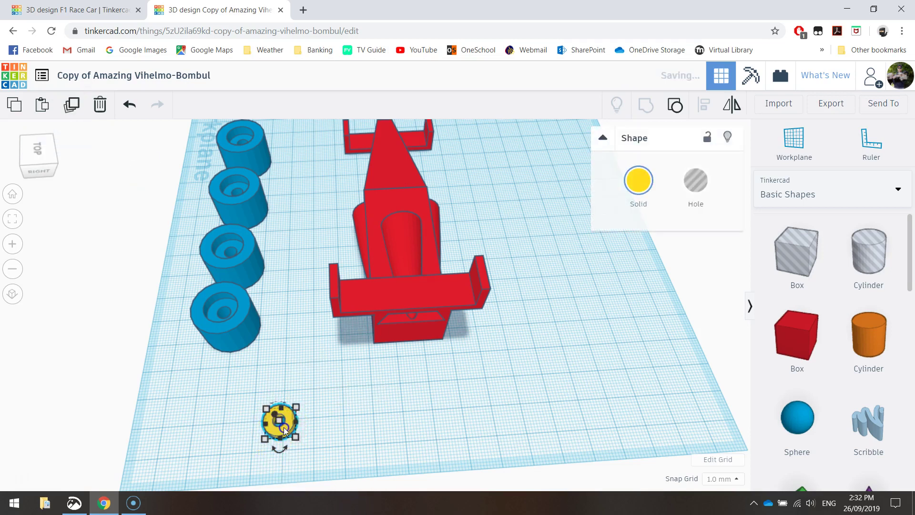
{"action": "left_click_drag", "start_coordinate": [284, 431], "coordinate": [316, 419]}
{"action": "key", "text": "ctrl+d"}
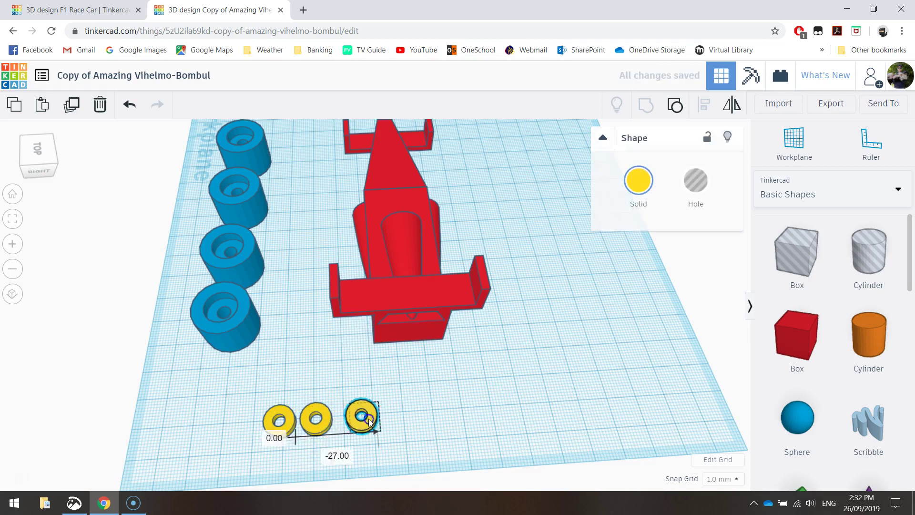
{"action": "key", "text": "ctrl+d"}
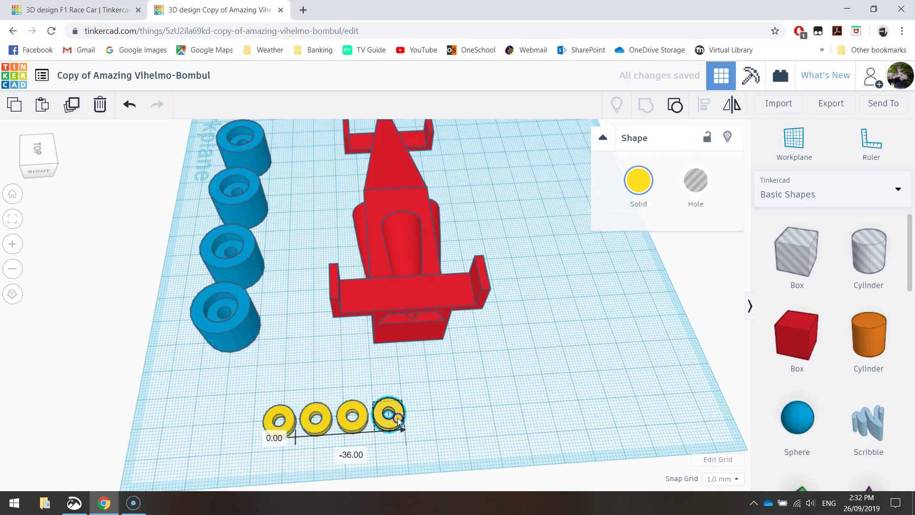
{"action": "key", "text": "ctrl+d"}
{"action": "left_click_drag", "start_coordinate": [397, 421], "coordinate": [419, 426]}
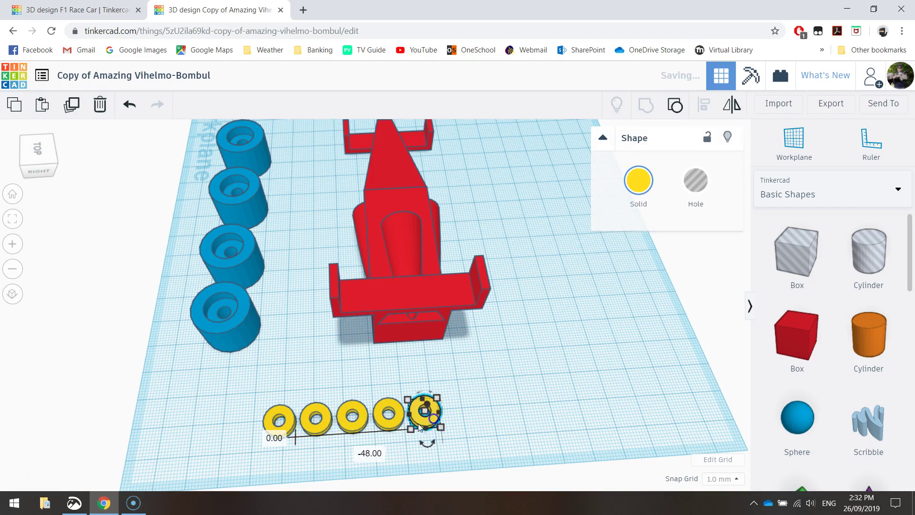
{"action": "left_click_drag", "start_coordinate": [281, 424], "coordinate": [294, 472]}
{"action": "left_click_drag", "start_coordinate": [287, 433], "coordinate": [464, 420]}
{"action": "left_click", "coordinate": [505, 412]}
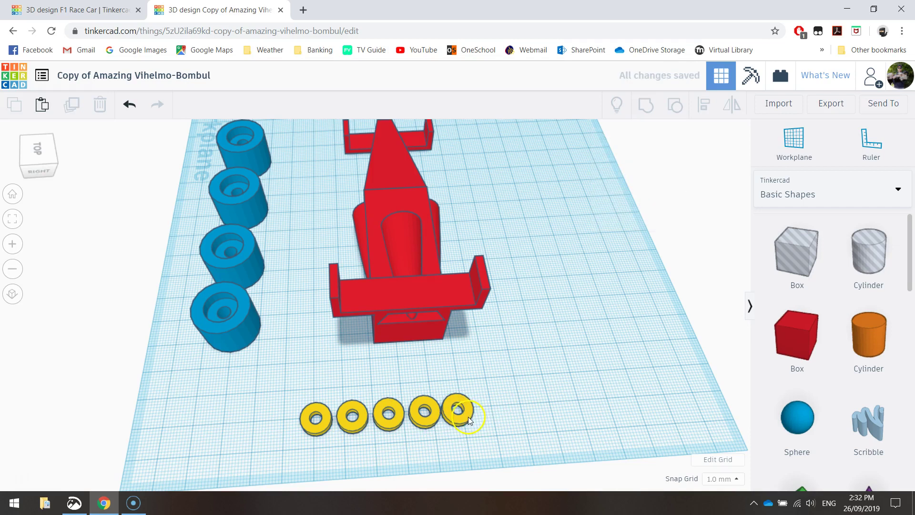
{"action": "key", "text": "ctrl+z"}
Step: Extend the row with three more copies of the yellow ring, making eight rings in total
{"action": "key", "text": "ctrl+y"}
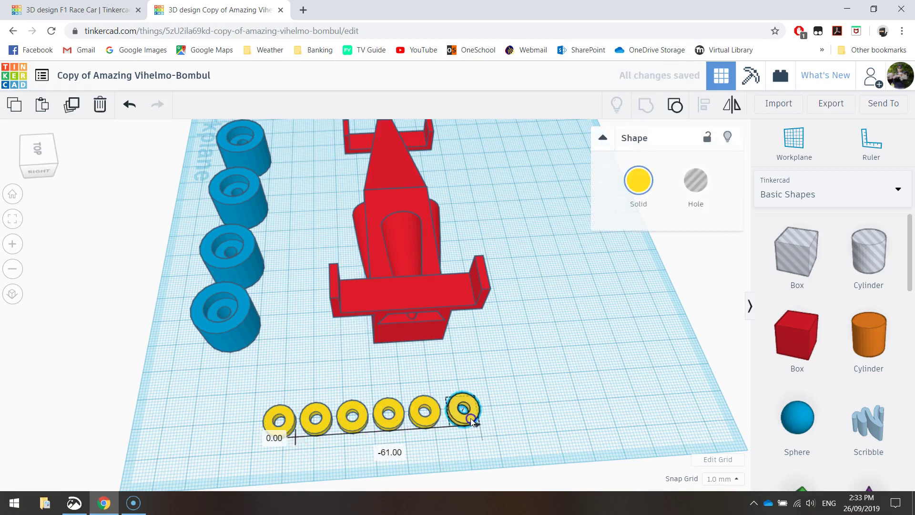
{"action": "left_click_drag", "start_coordinate": [297, 430], "coordinate": [509, 418]}
{"action": "left_click_drag", "start_coordinate": [317, 422], "coordinate": [546, 409]}
{"action": "left_click", "coordinate": [631, 436]}
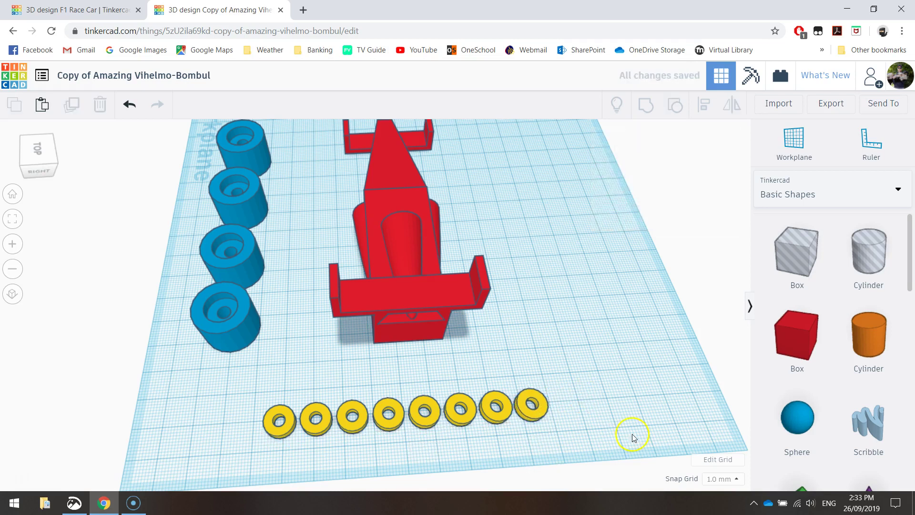
Step: Add a half sphere to the workplane beside the car's front, on the side opposite the wheels
{"action": "right_click_drag", "start_coordinate": [631, 435], "coordinate": [588, 433]}
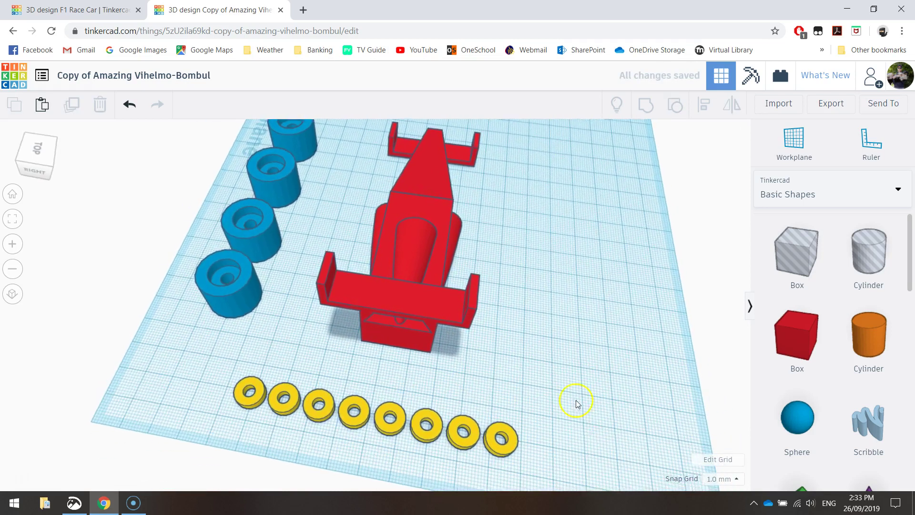
{"action": "scroll", "coordinate": [578, 398], "scroll_direction": "down", "scroll_amount": 5}
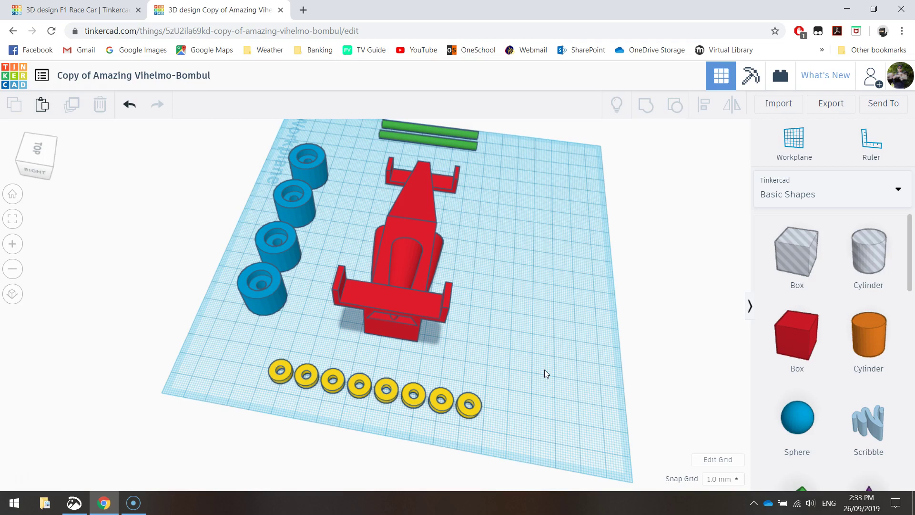
{"action": "left_click", "coordinate": [546, 372]}
{"action": "left_click", "coordinate": [465, 338]}
{"action": "right_click_drag", "start_coordinate": [558, 259], "coordinate": [12, 204]}
{"action": "scroll", "coordinate": [305, 255], "scroll_direction": "up", "scroll_amount": 3}
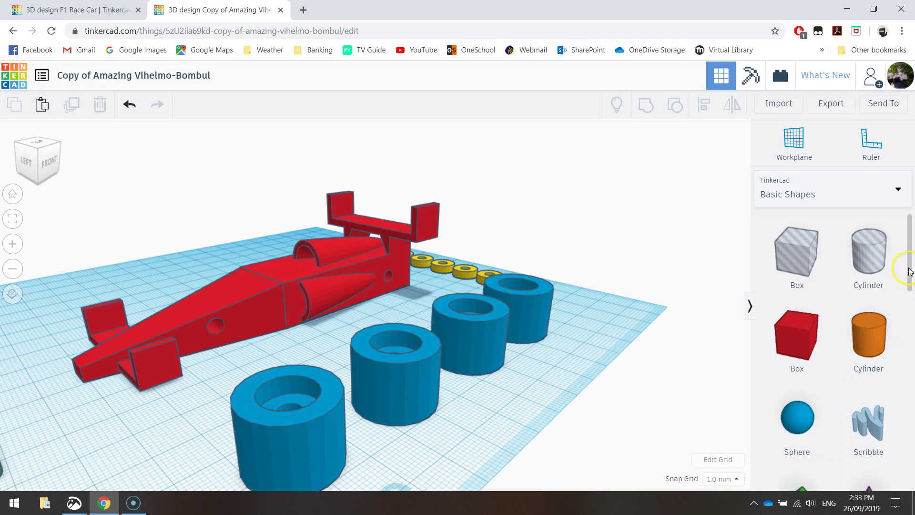
{"action": "left_click_drag", "start_coordinate": [910, 272], "coordinate": [909, 388]}
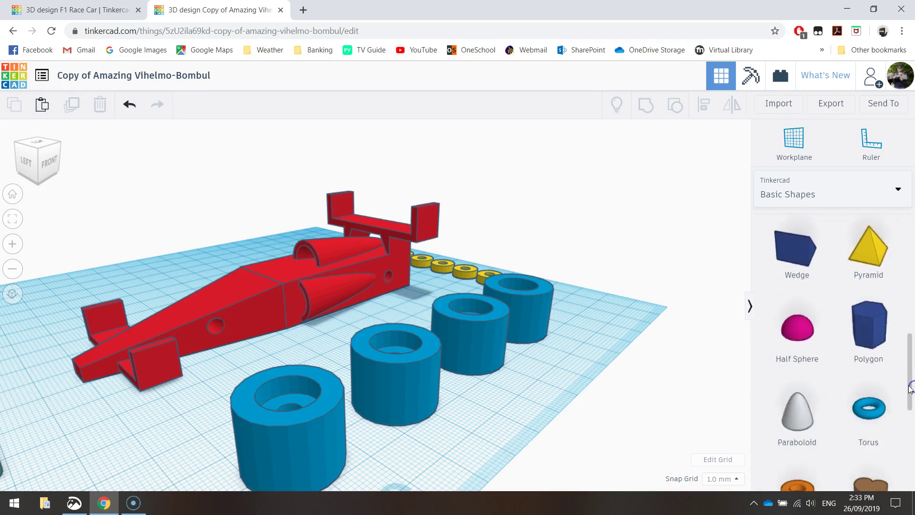
{"action": "left_click", "coordinate": [800, 339]}
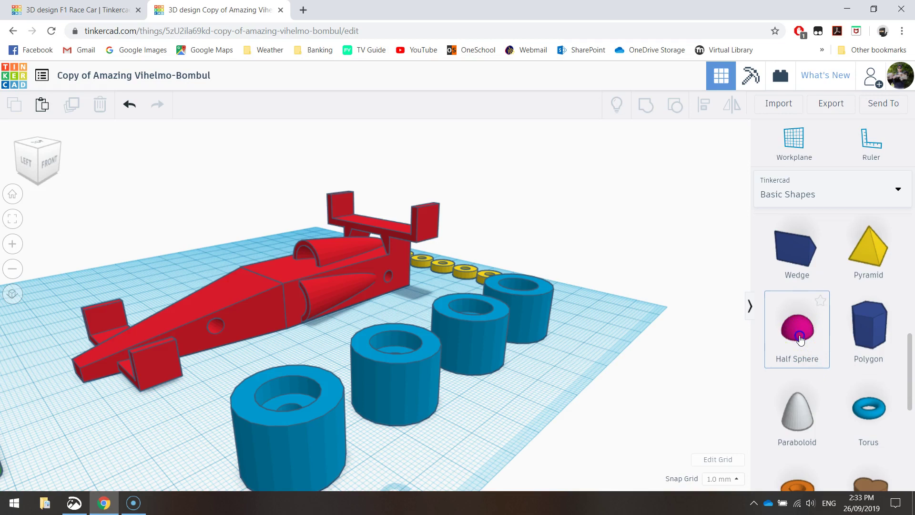
{"action": "left_click_drag", "start_coordinate": [800, 338], "coordinate": [157, 275]}
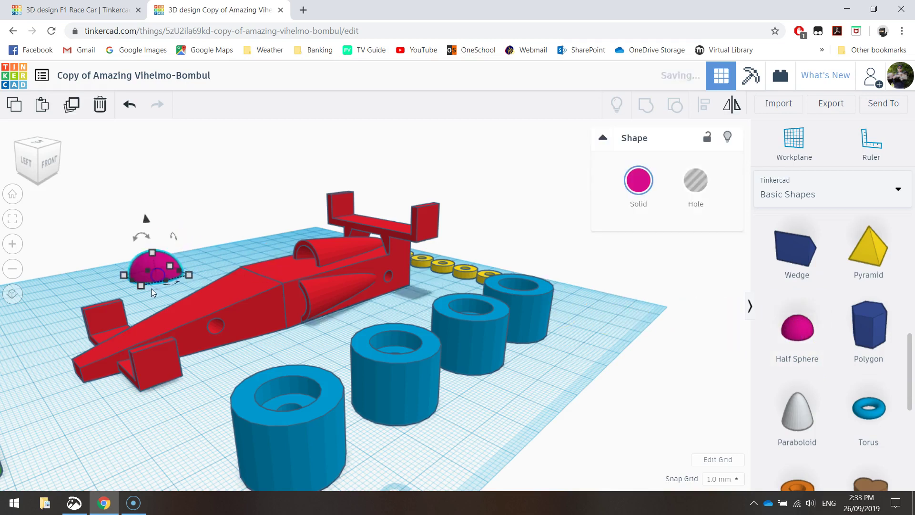
Step: Set the half sphere's base length and width to 10 mm each
{"action": "right_click_drag", "start_coordinate": [158, 275], "coordinate": [123, 303]}
{"action": "left_click_drag", "start_coordinate": [123, 303], "coordinate": [189, 281]}
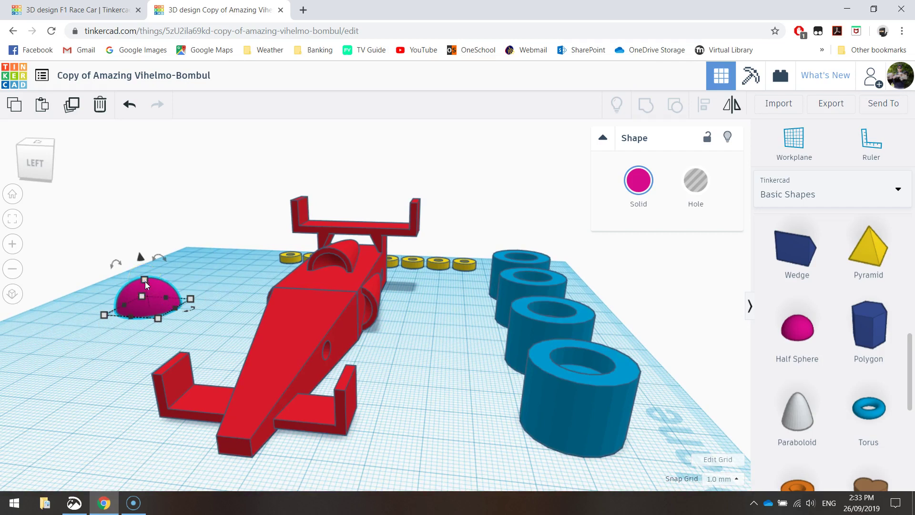
{"action": "mouse_move", "coordinate": [158, 320]}
{"action": "left_click", "coordinate": [229, 312]}
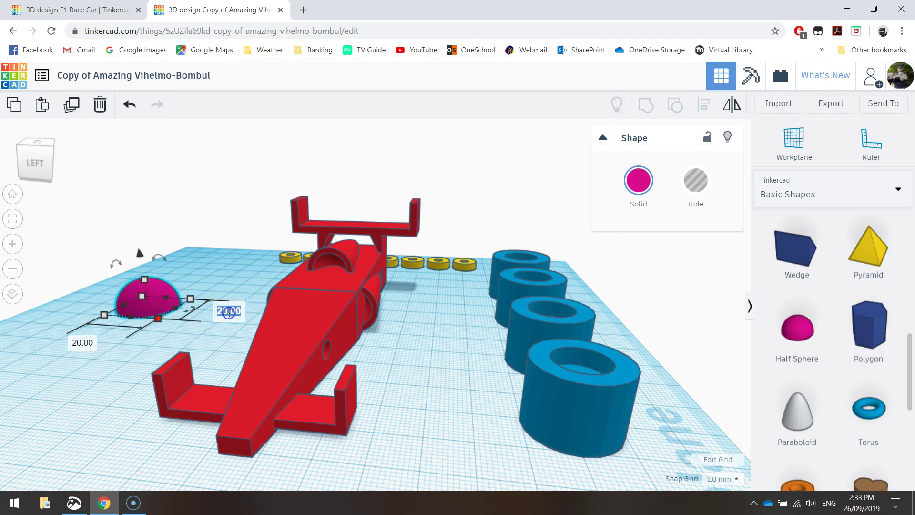
{"action": "type", "text": "10"}
{"action": "key", "text": "Tab"}
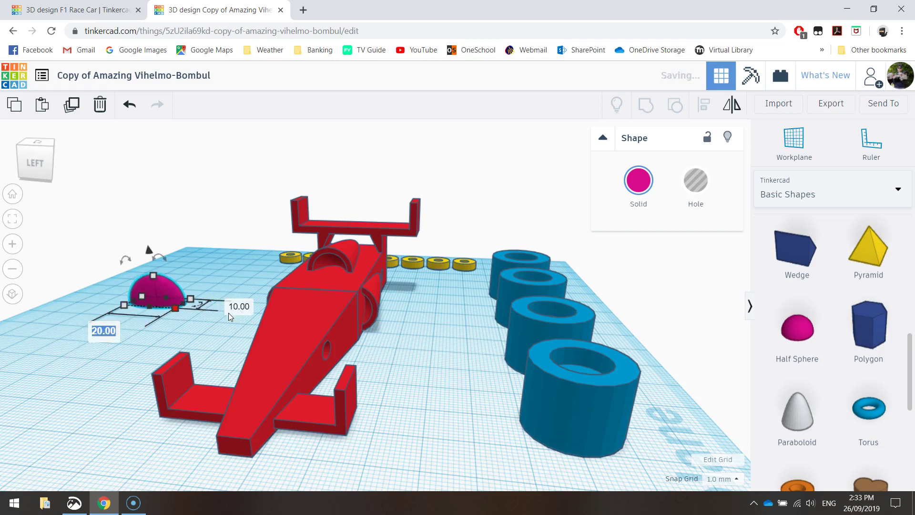
{"action": "type", "text": "10"}
{"action": "key", "text": "Return"}
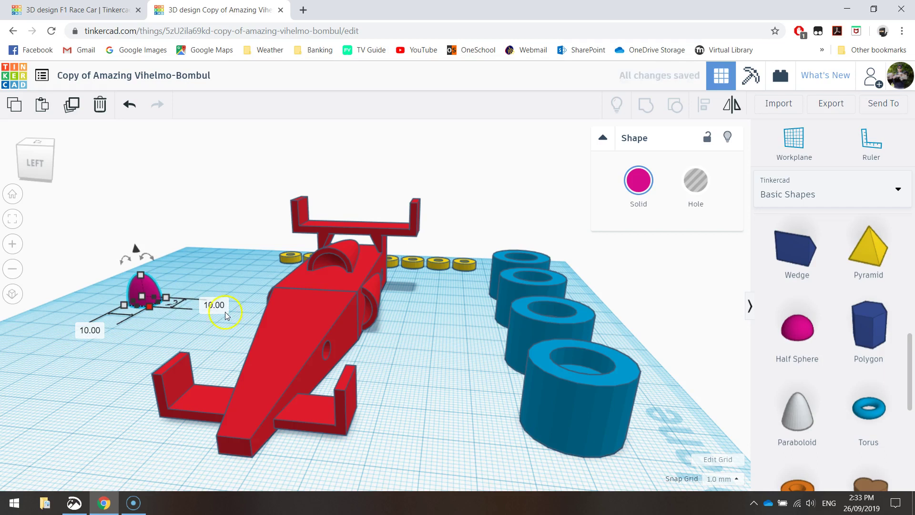
Step: Reduce the half sphere's height and raise it 15 mm above the workplane
{"action": "scroll", "coordinate": [143, 294], "scroll_direction": "up", "scroll_amount": 2}
{"action": "scroll", "coordinate": [142, 293], "scroll_direction": "up", "scroll_amount": 1}
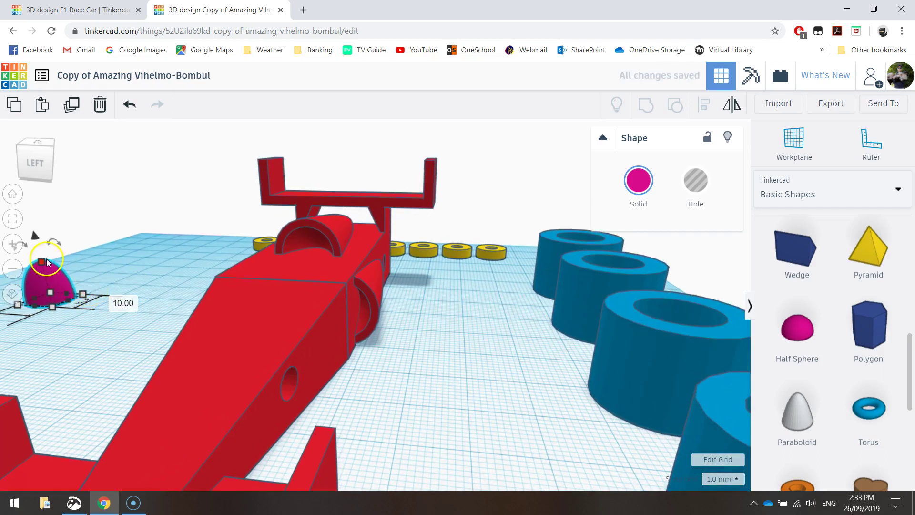
{"action": "left_click_drag", "start_coordinate": [42, 261], "coordinate": [44, 279]}
{"action": "left_click", "coordinate": [107, 287]}
{"action": "right_click_drag", "start_coordinate": [107, 286], "coordinate": [245, 331]}
{"action": "left_click_drag", "start_coordinate": [124, 310], "coordinate": [256, 329]}
{"action": "left_click_drag", "start_coordinate": [251, 292], "coordinate": [268, 219]}
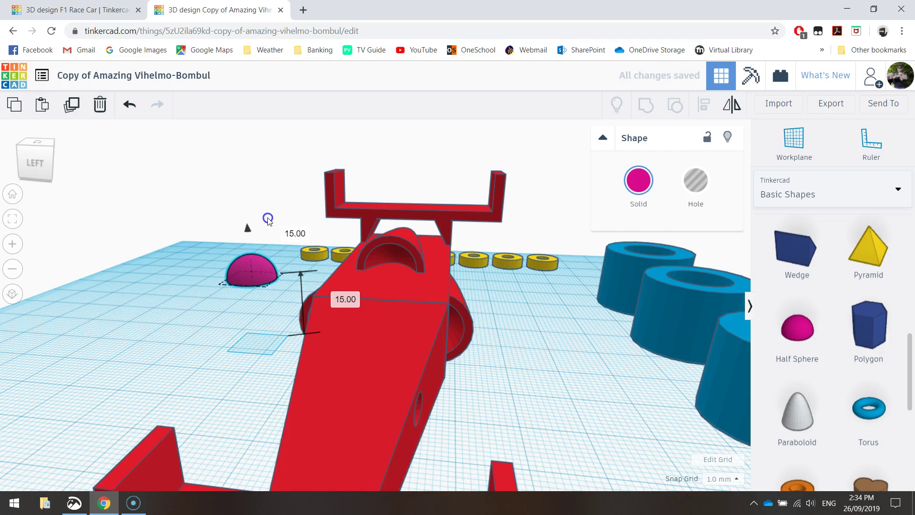
Step: Move the half sphere onto the car body in front of the raised arch and lower it 1 mm to 14 mm above the workplane
{"action": "left_click_drag", "start_coordinate": [265, 284], "coordinate": [398, 287]}
{"action": "right_click_drag", "start_coordinate": [424, 286], "coordinate": [251, 215]}
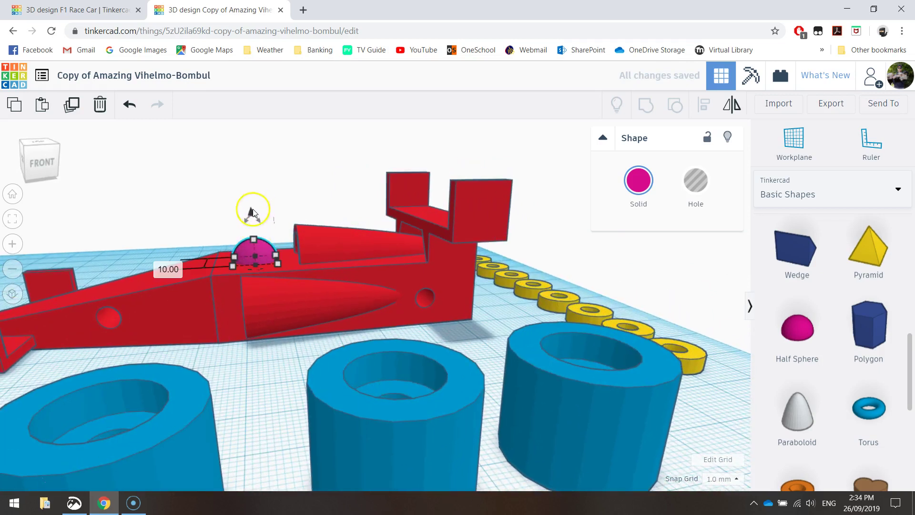
{"action": "left_click_drag", "start_coordinate": [251, 210], "coordinate": [279, 209]}
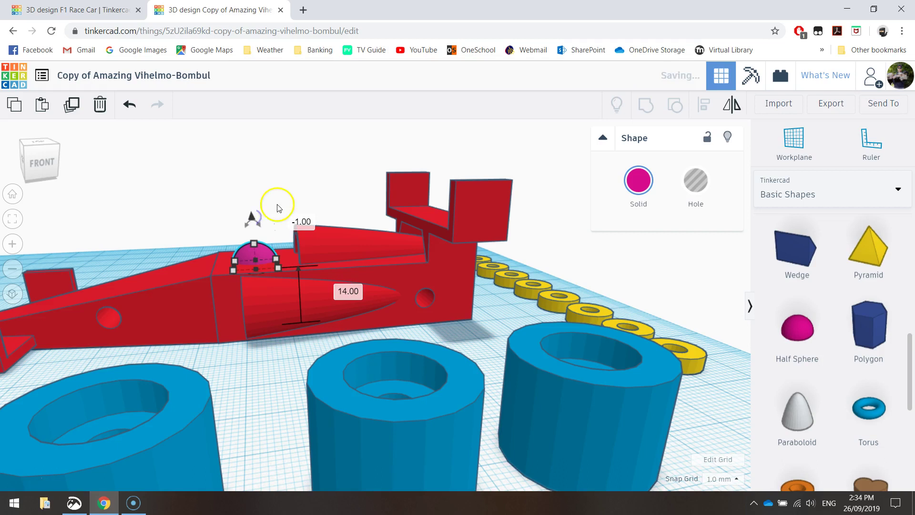
{"action": "left_click", "coordinate": [279, 208]}
Step: Group the half sphere with the red car body into one shape
{"action": "right_click_drag", "start_coordinate": [224, 283], "coordinate": [399, 284]}
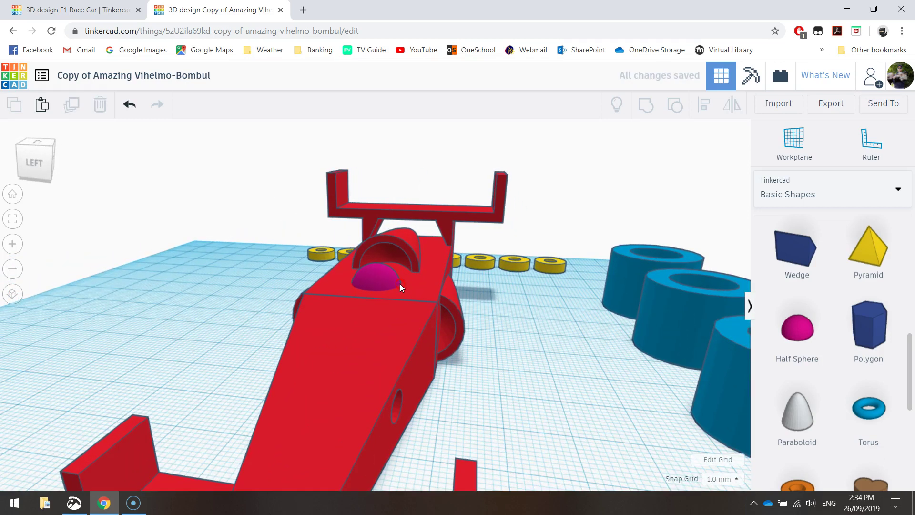
{"action": "scroll", "coordinate": [399, 284], "scroll_direction": "down", "scroll_amount": 5}
{"action": "left_click_drag", "start_coordinate": [443, 358], "coordinate": [408, 326]}
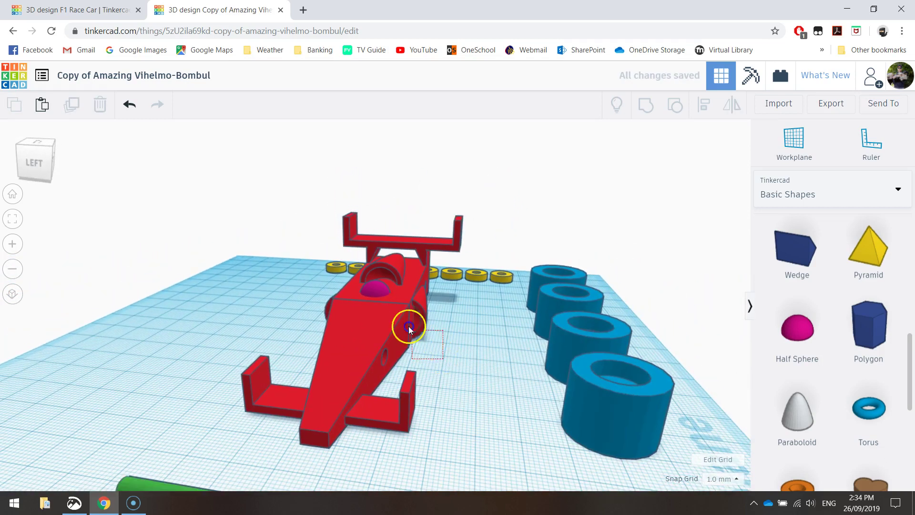
{"action": "left_click_drag", "start_coordinate": [367, 293], "coordinate": [358, 285]}
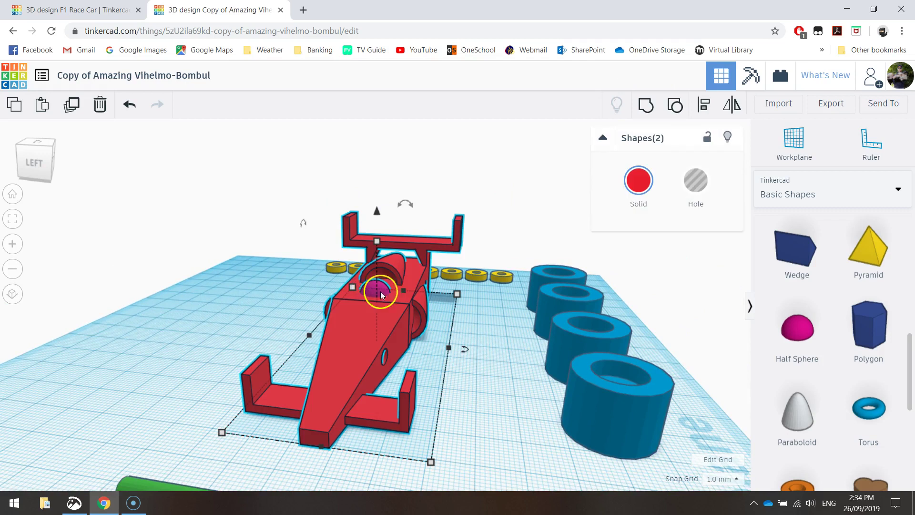
{"action": "left_click", "coordinate": [644, 106]}
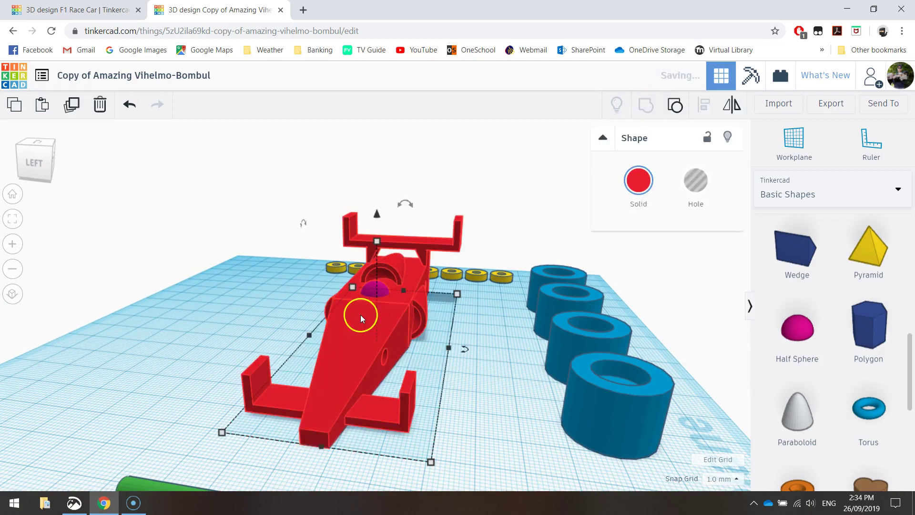
{"action": "left_click", "coordinate": [479, 329]}
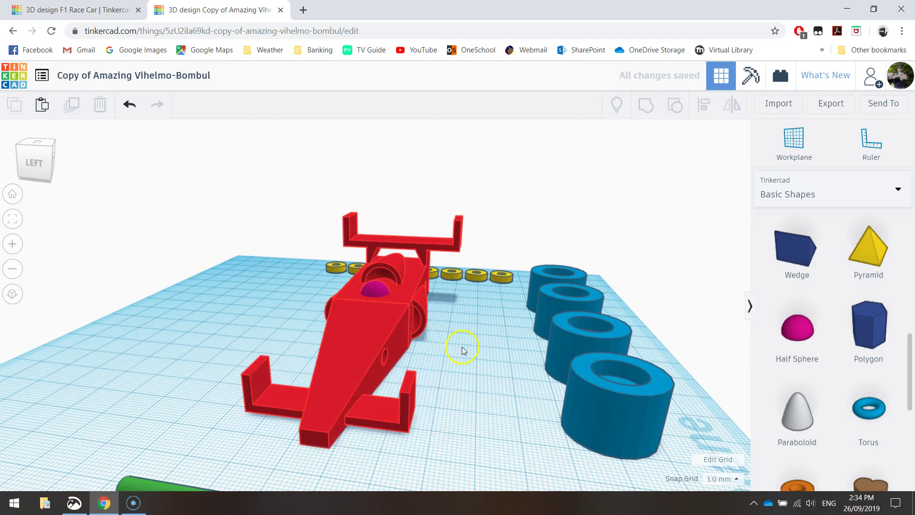
Step: Look over the car, axles, wheels and rings, and check the file formats offered for exporting the whole design
{"action": "right_click_drag", "start_coordinate": [471, 360], "coordinate": [394, 373]}
{"action": "scroll", "coordinate": [361, 374], "scroll_direction": "down", "scroll_amount": 5}
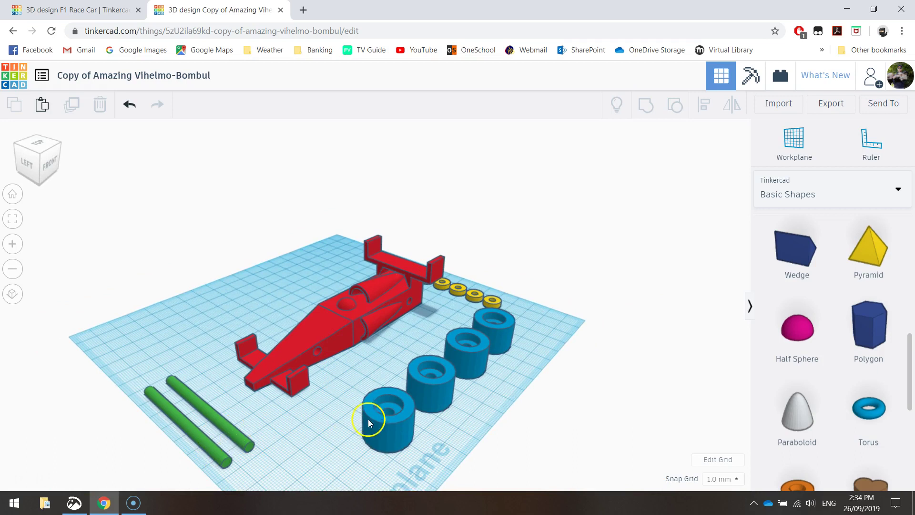
{"action": "right_click_drag", "start_coordinate": [561, 304], "coordinate": [573, 346]}
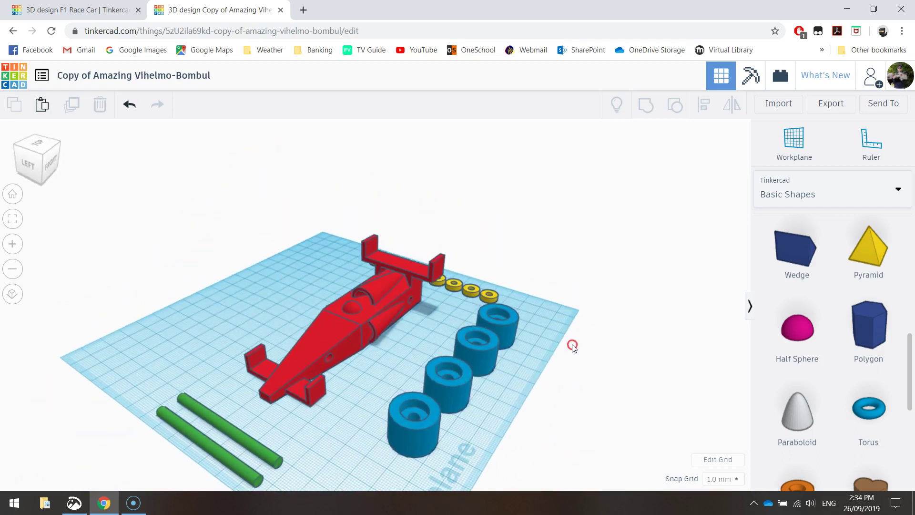
{"action": "middle_click_drag", "start_coordinate": [433, 382], "coordinate": [385, 339]}
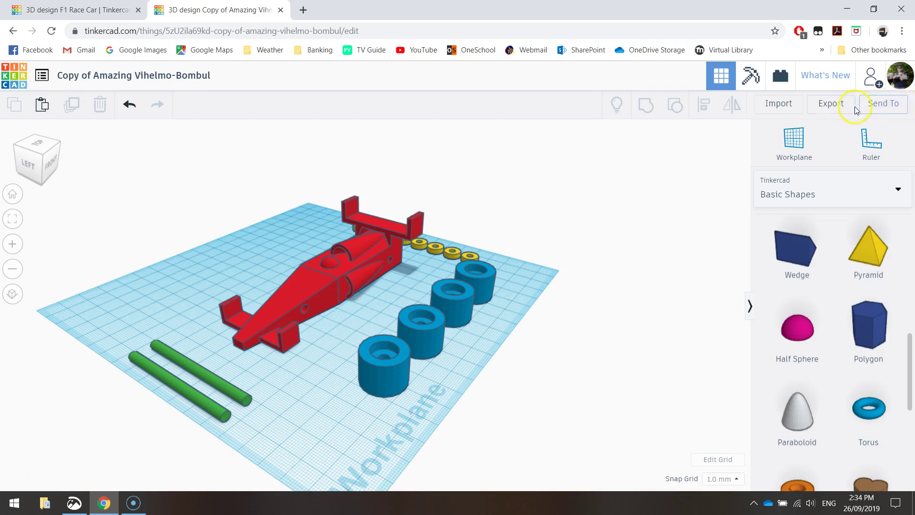
{"action": "left_click", "coordinate": [838, 103]}
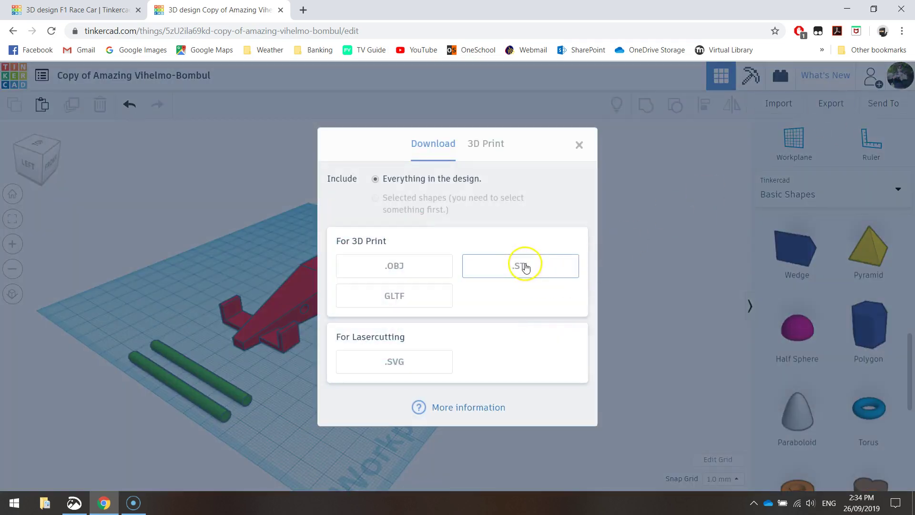
{"action": "left_click", "coordinate": [578, 146]}
{"action": "left_click", "coordinate": [627, 175]}
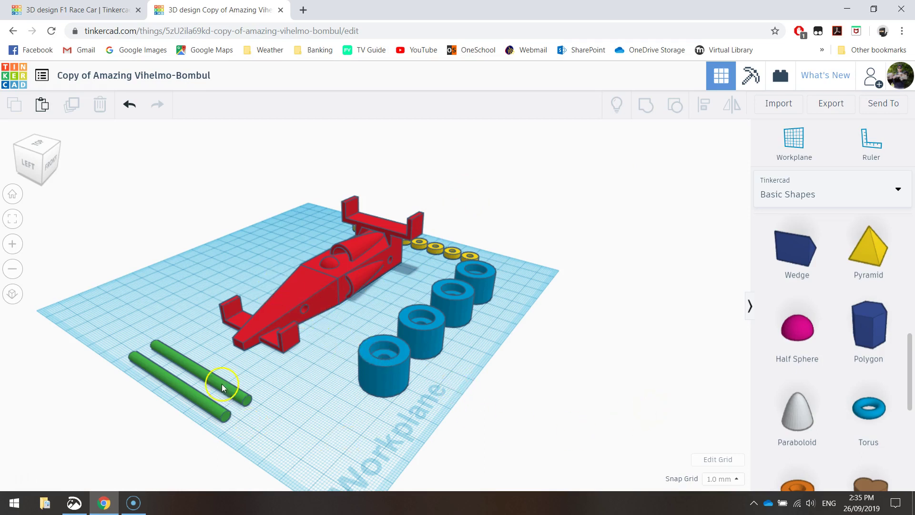
{"action": "right_click_drag", "start_coordinate": [321, 409], "coordinate": [253, 424]}
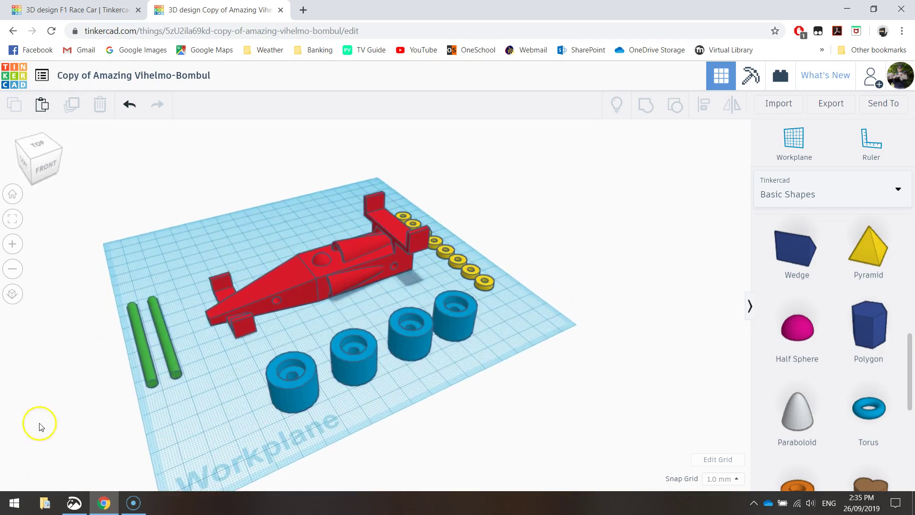